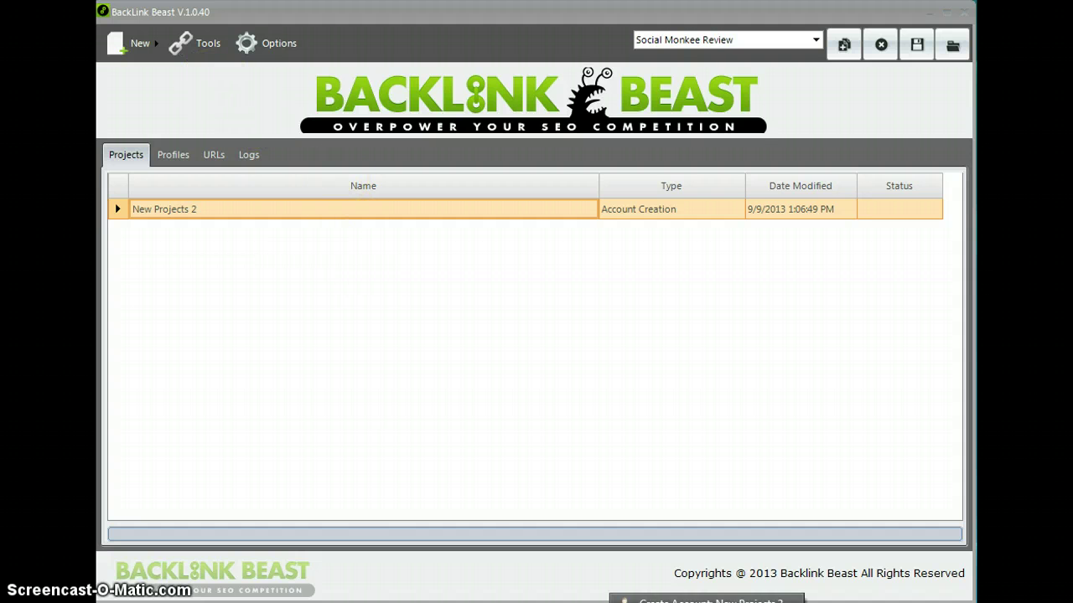
Close the New Projects 2 account-creation window and shift the main Backlink Beast window slightly
click(670, 597)
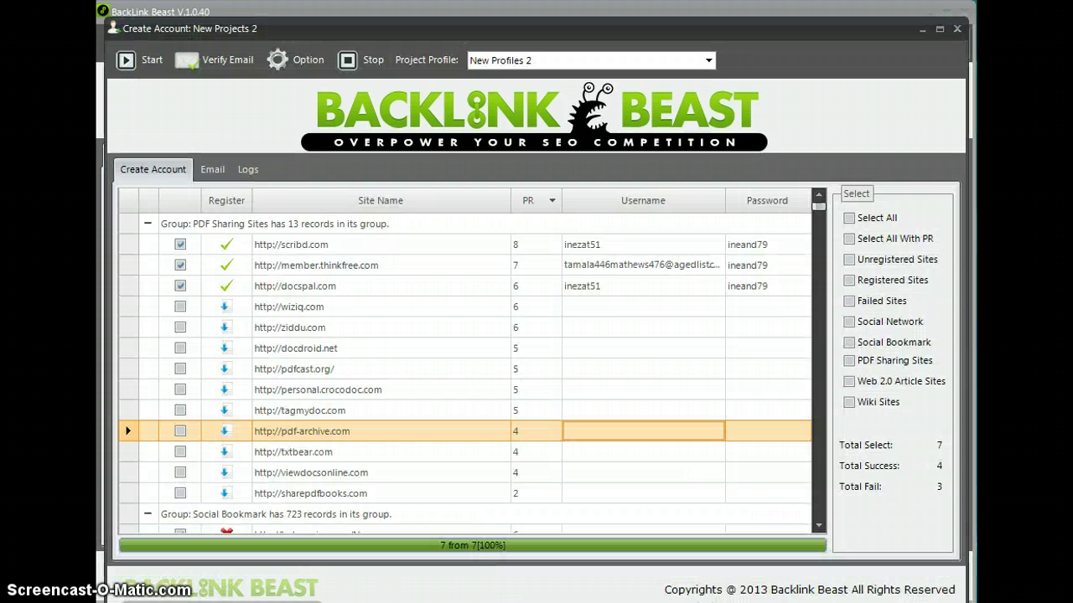
click(957, 29)
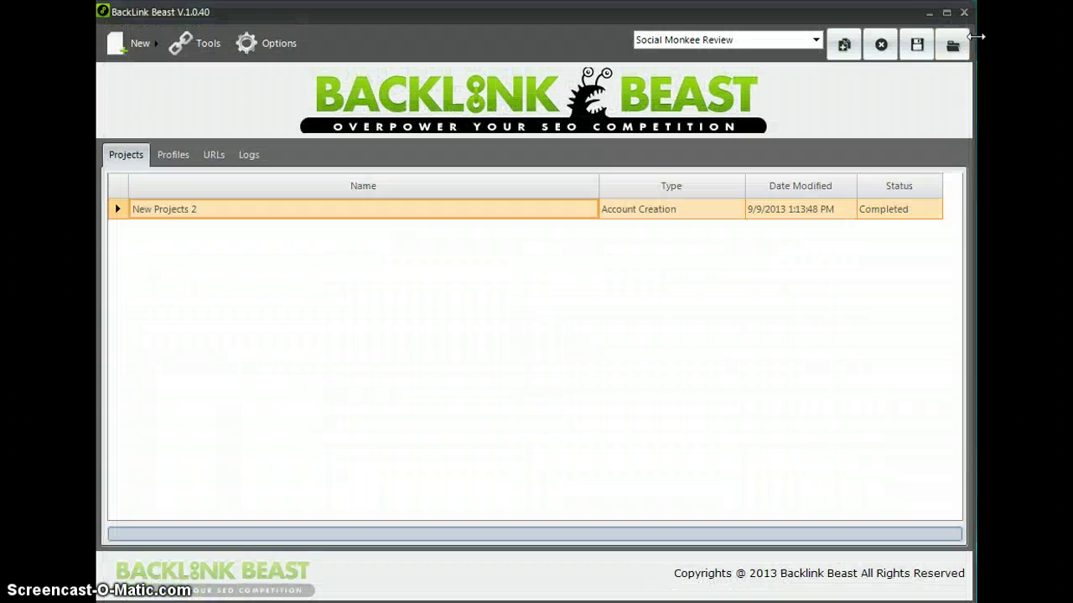
drag(355, 14, 362, 16)
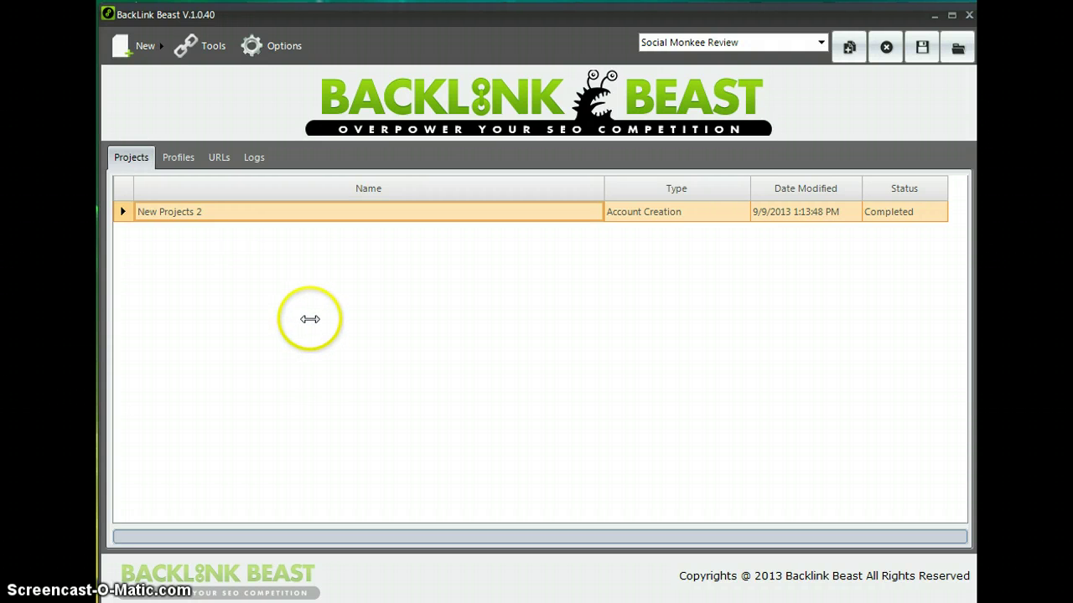
Open Options on Captcha Services and start filling the Deathbycaptcha password field
click(267, 45)
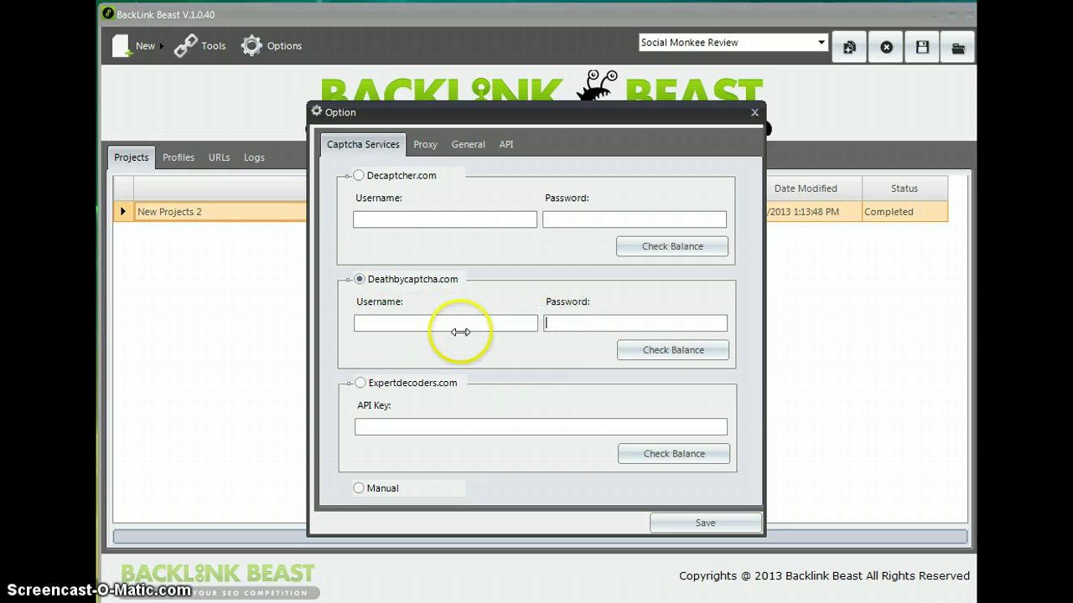
click(550, 328)
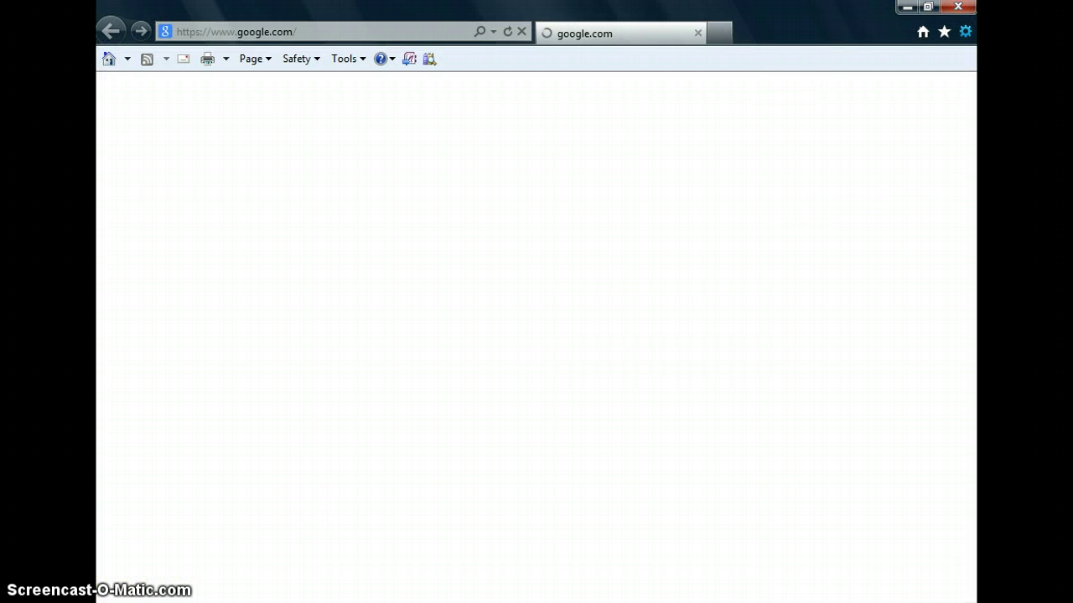
click(965, 31)
click(838, 201)
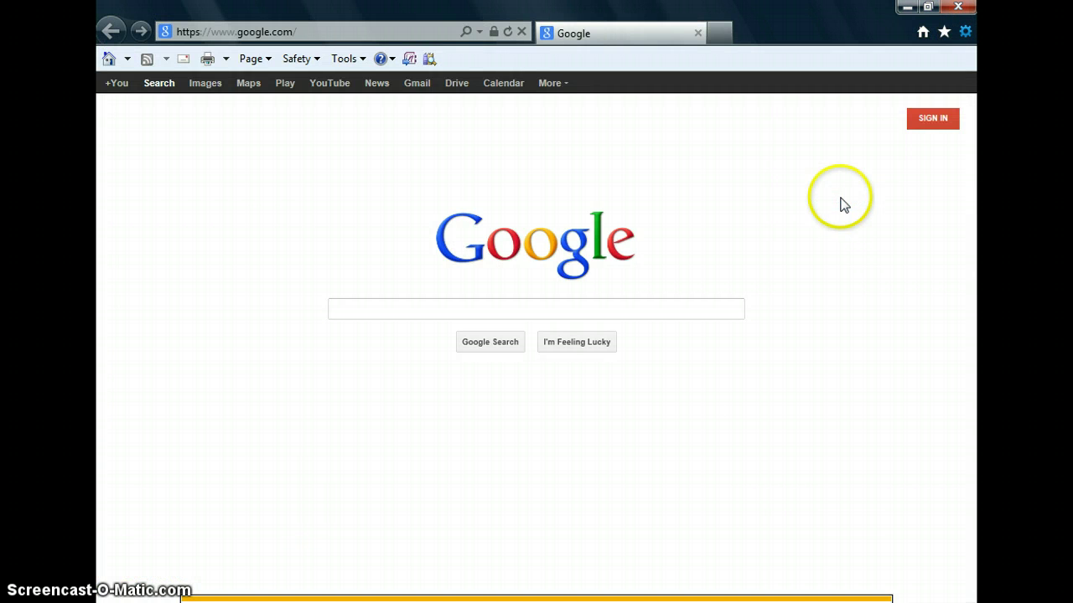
click(315, 52)
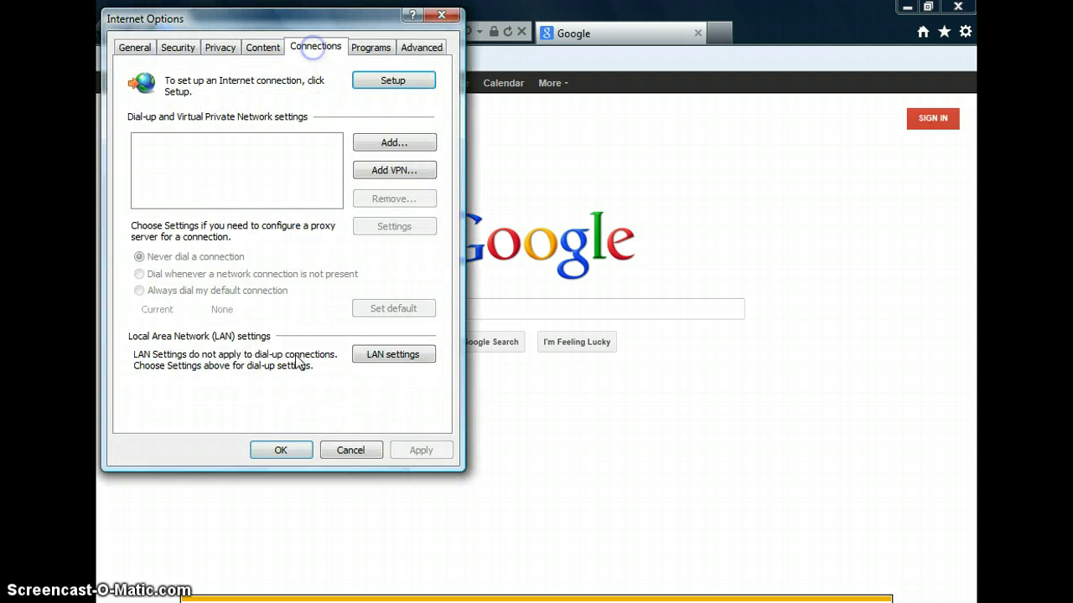
click(375, 355)
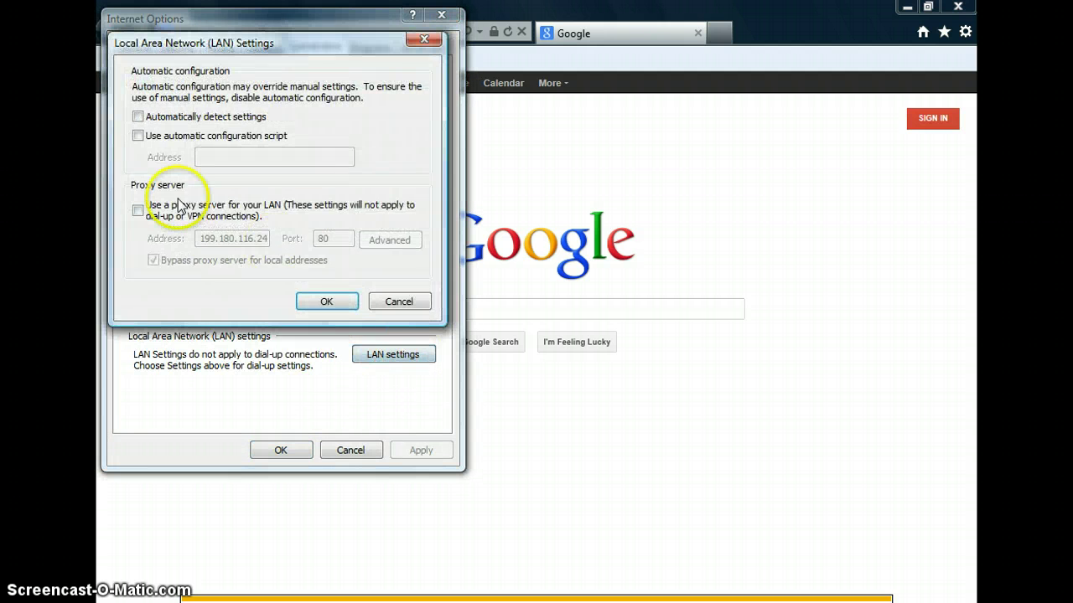
click(226, 241)
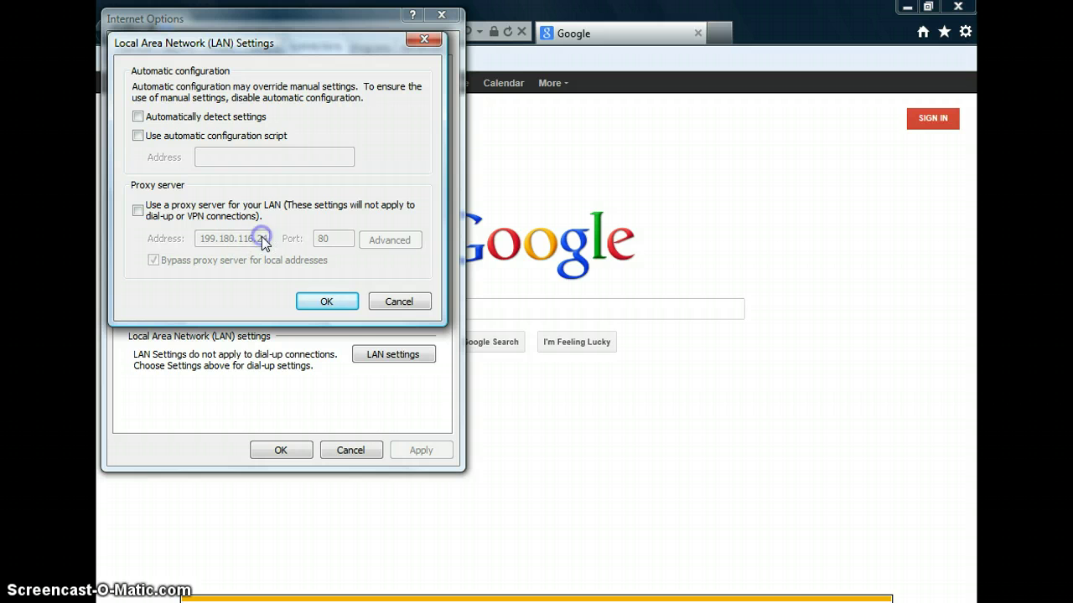
click(399, 302)
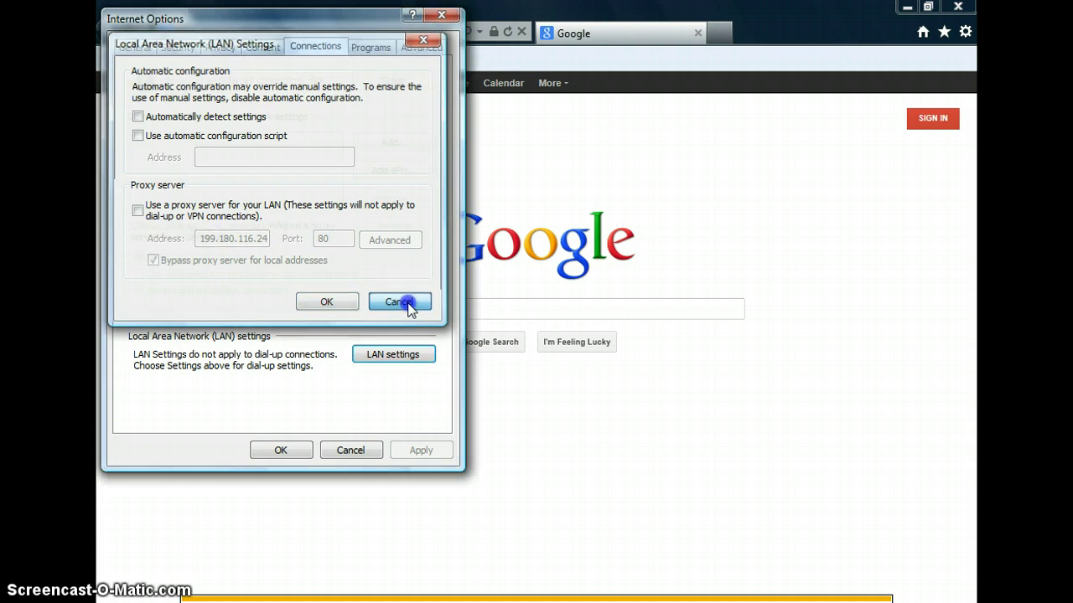
click(439, 14)
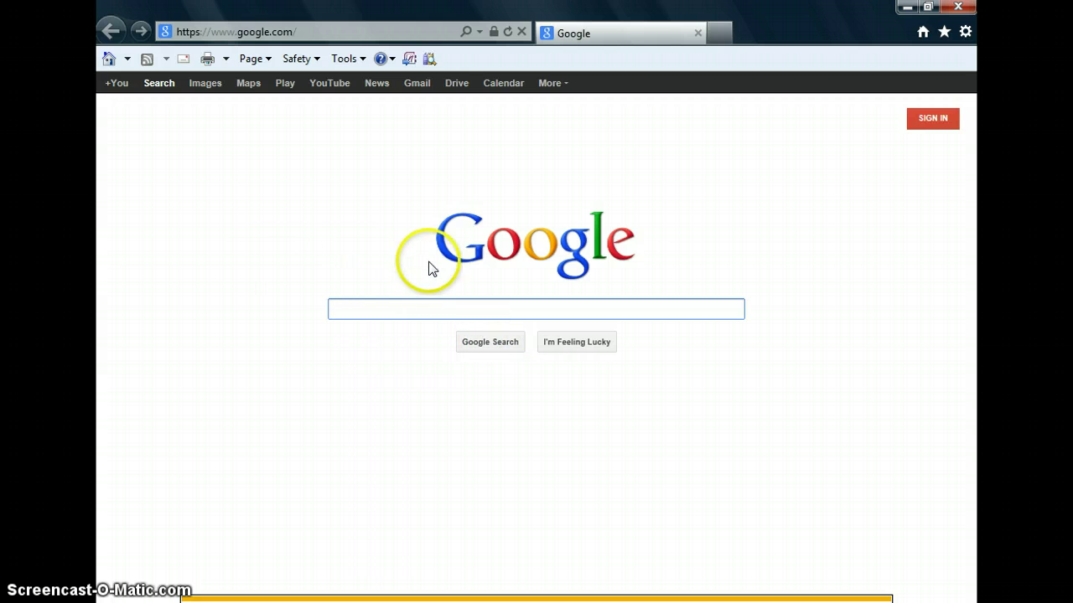
click(498, 236)
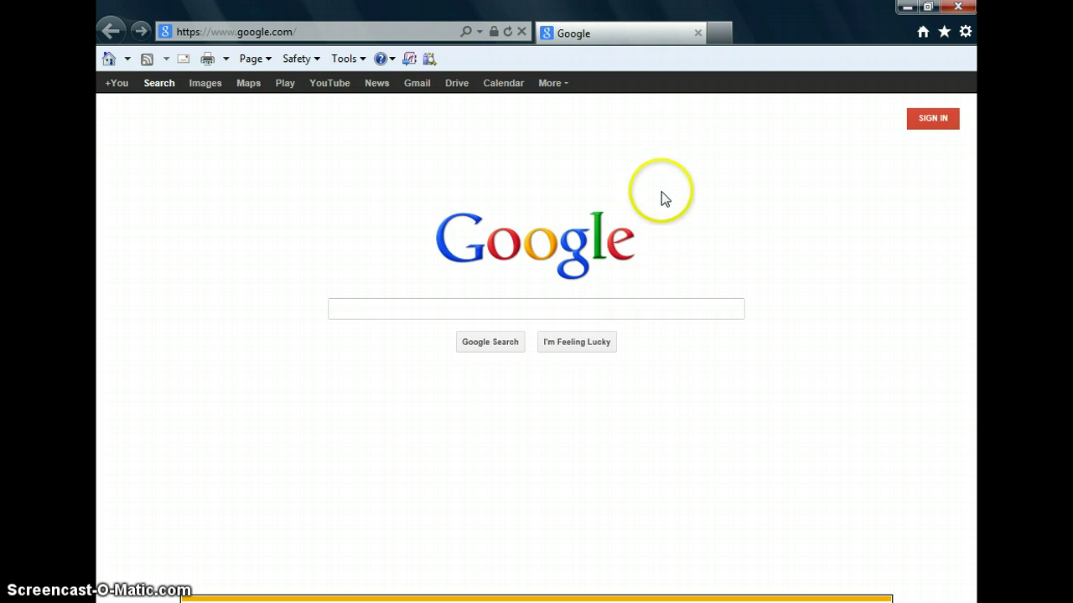
Minimize the browser, close the Options dialog, and dismiss Campaign Creation without a new campaign
click(914, 8)
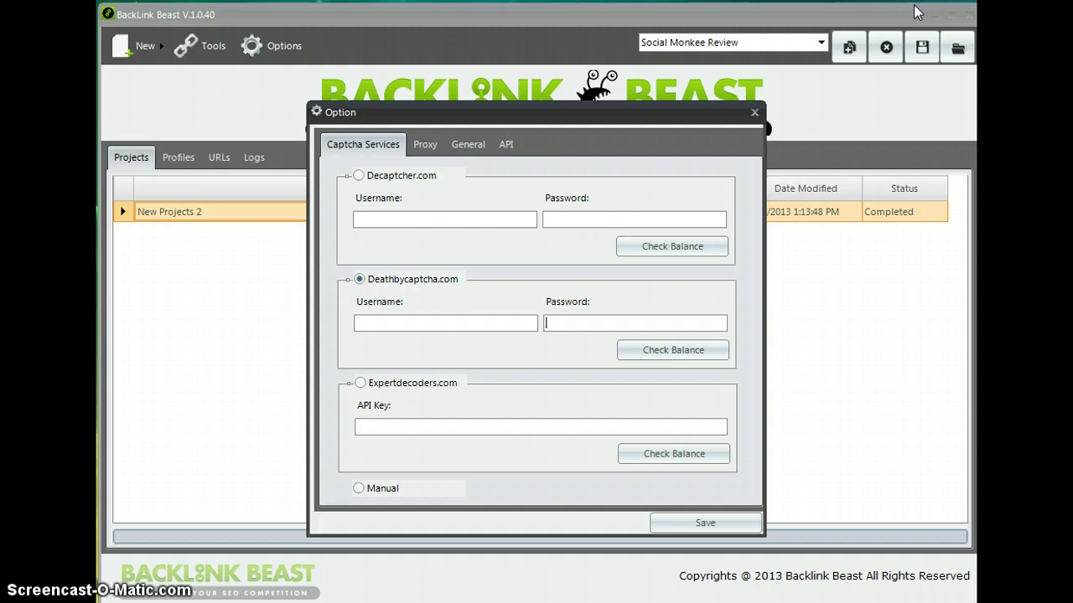
click(754, 112)
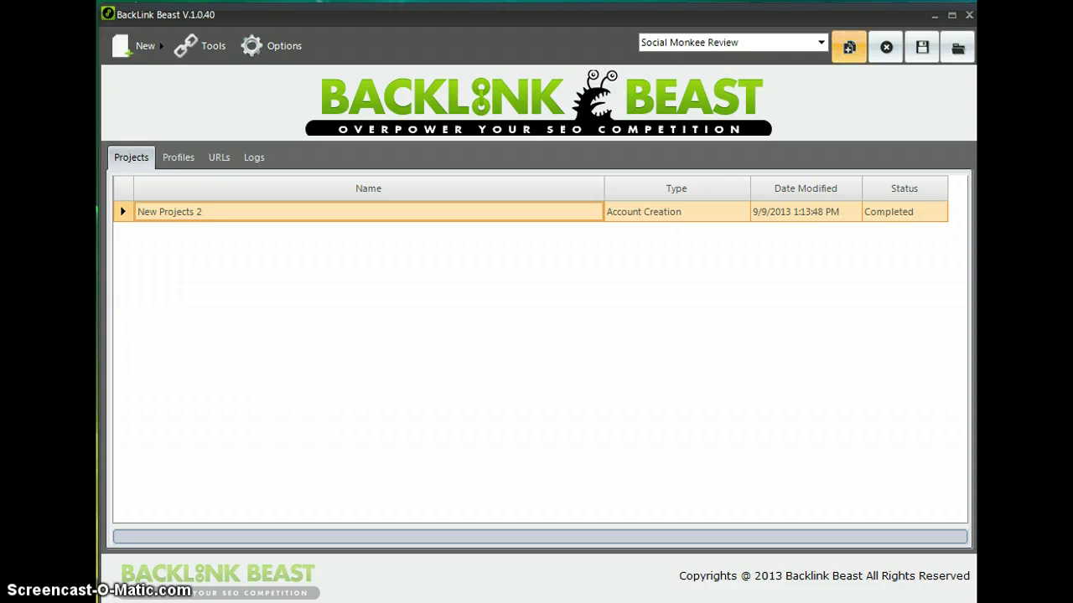
click(849, 47)
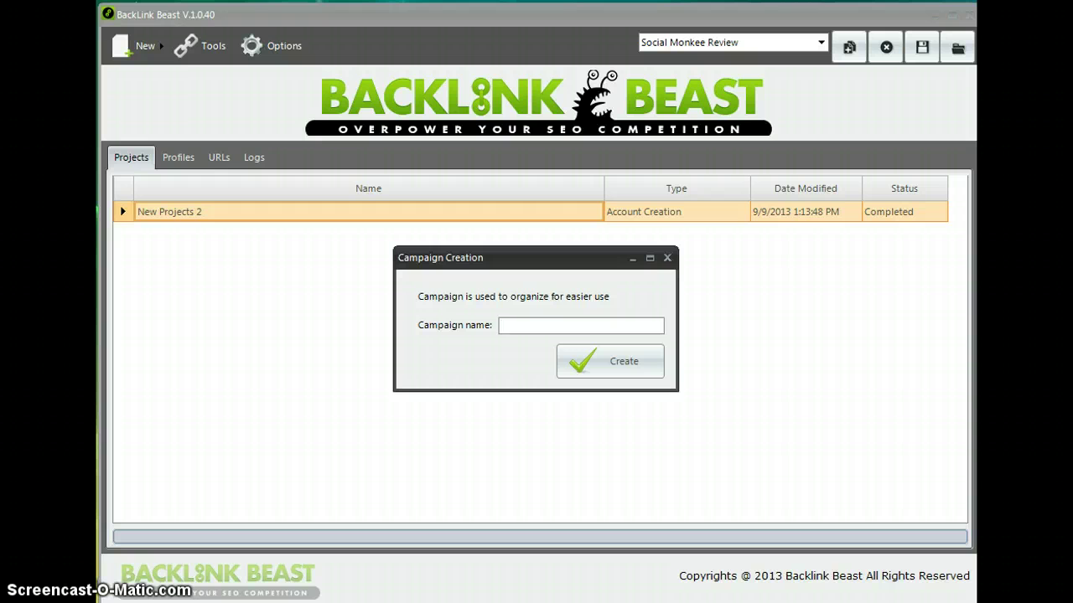
click(667, 258)
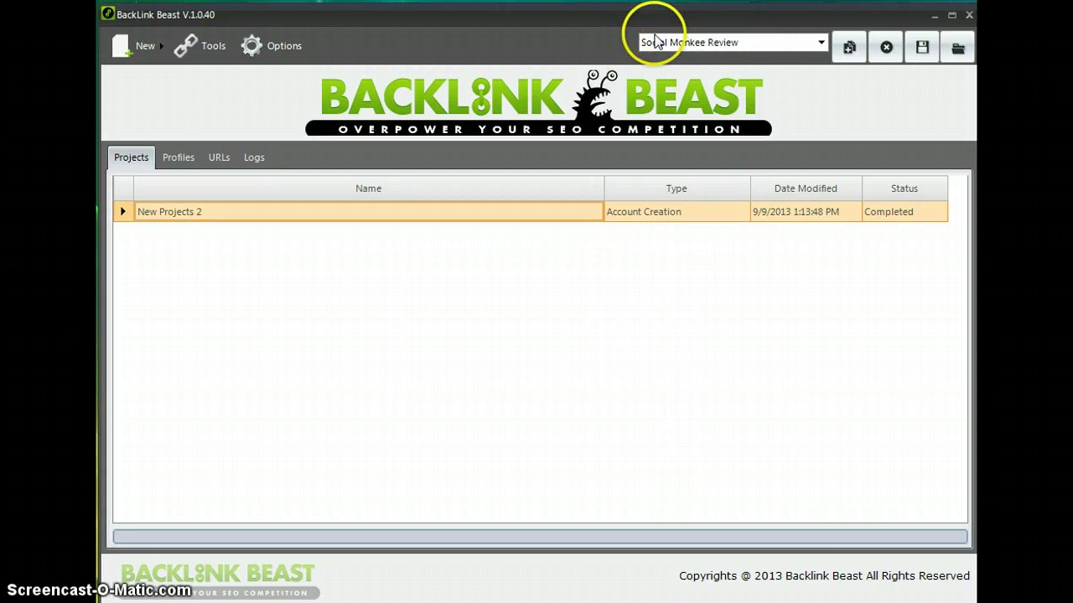
Go to the Profiles list and open, then close, the New Profiles 2 account profile
click(144, 50)
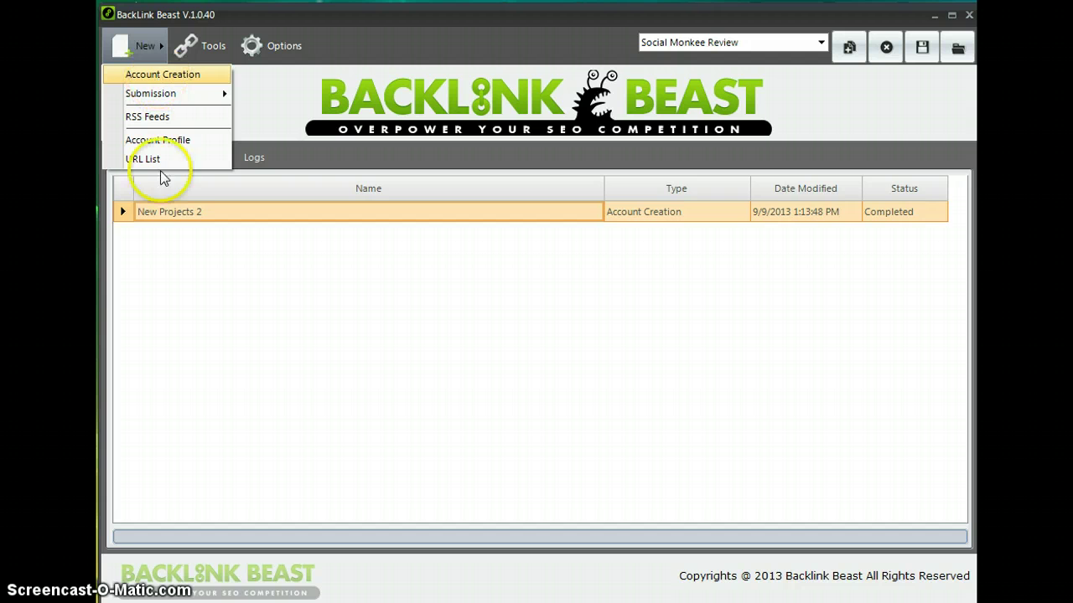
click(175, 239)
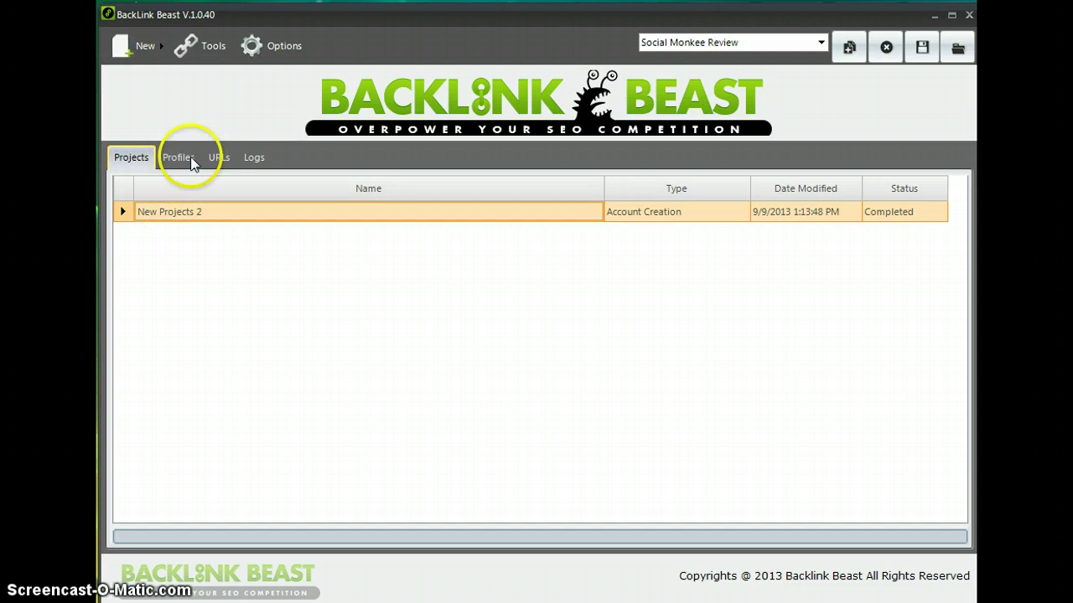
click(176, 157)
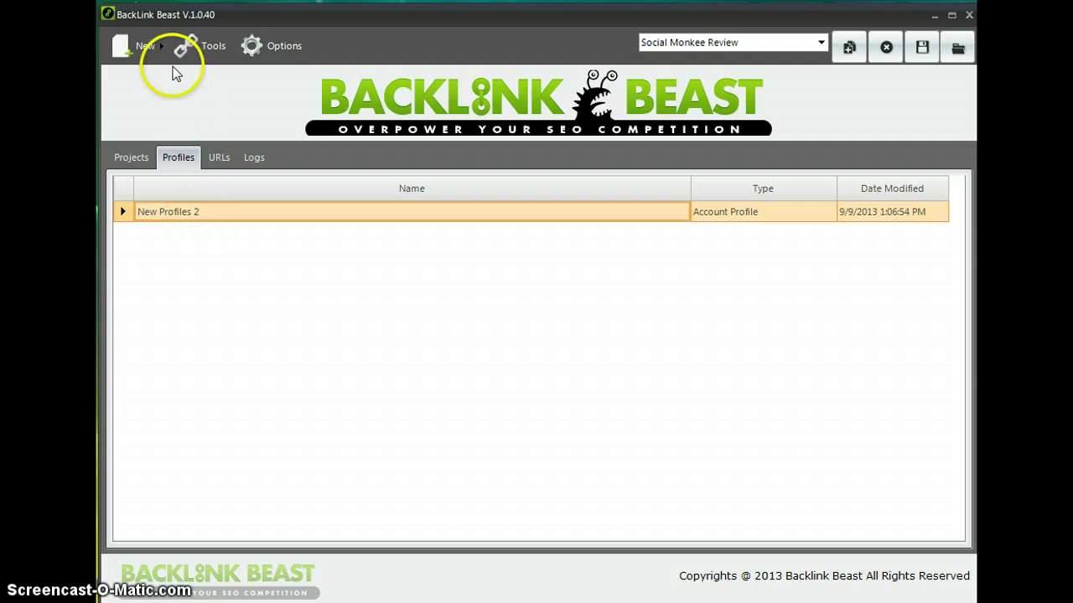
click(151, 47)
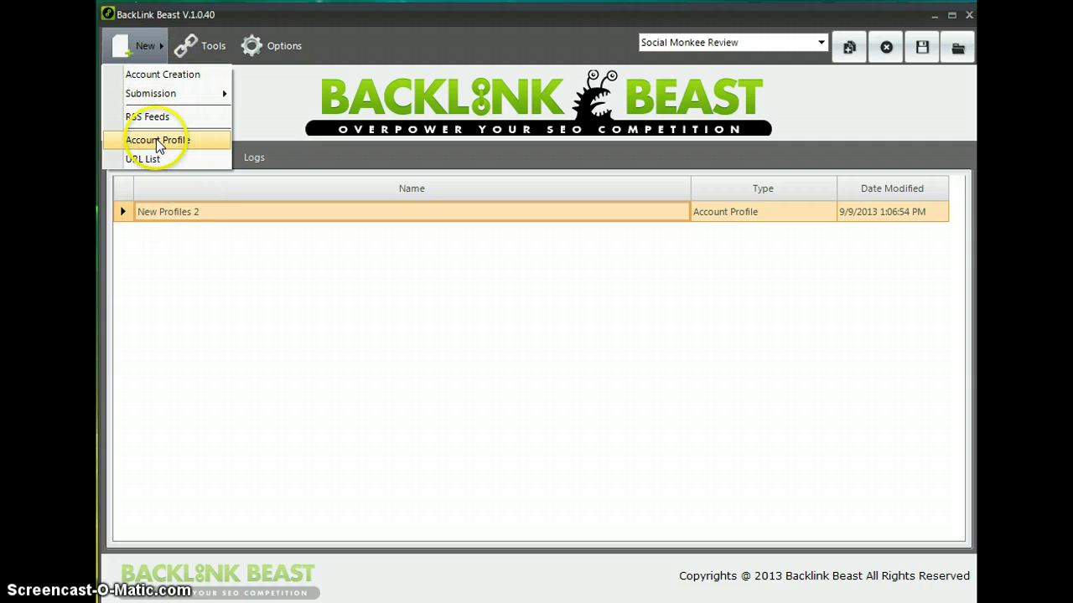
double_click(148, 212)
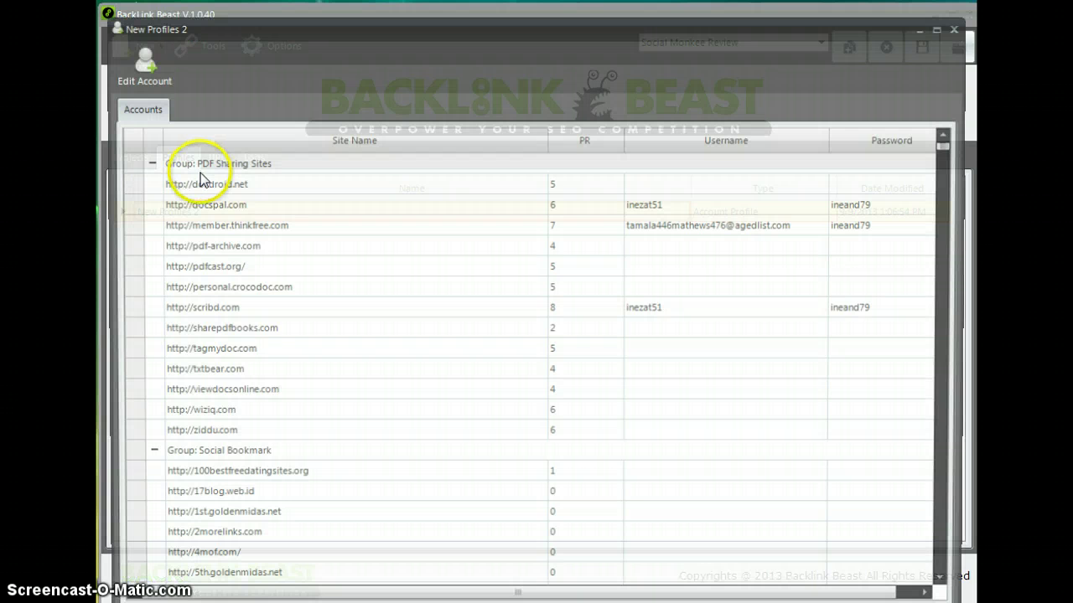
click(956, 28)
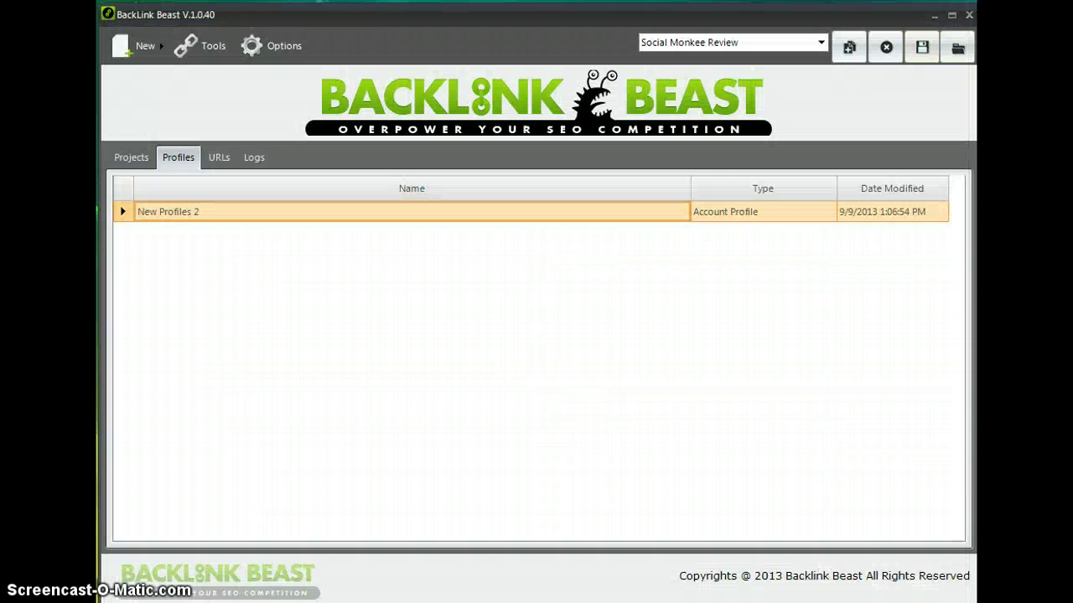
Create the URL list New URLs 1 under URLs, then return to the Projects list
click(219, 157)
click(138, 45)
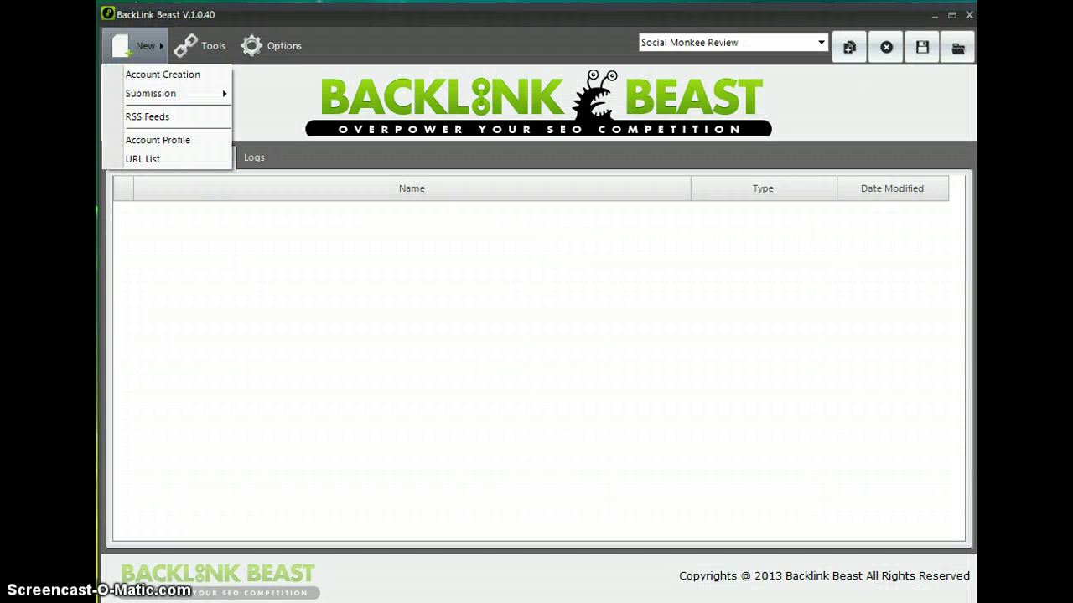
click(151, 158)
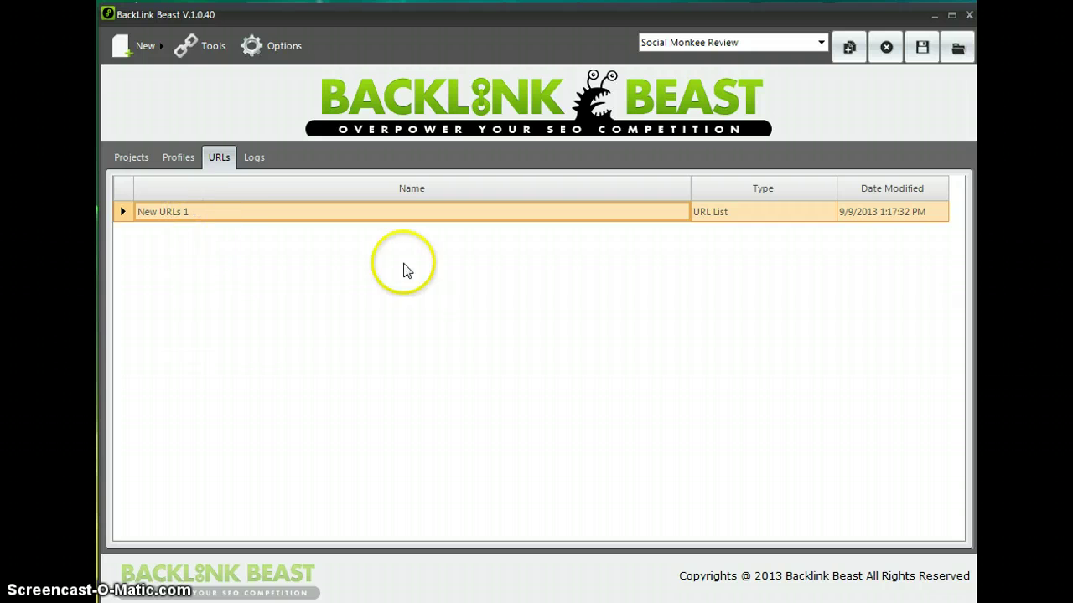
click(134, 159)
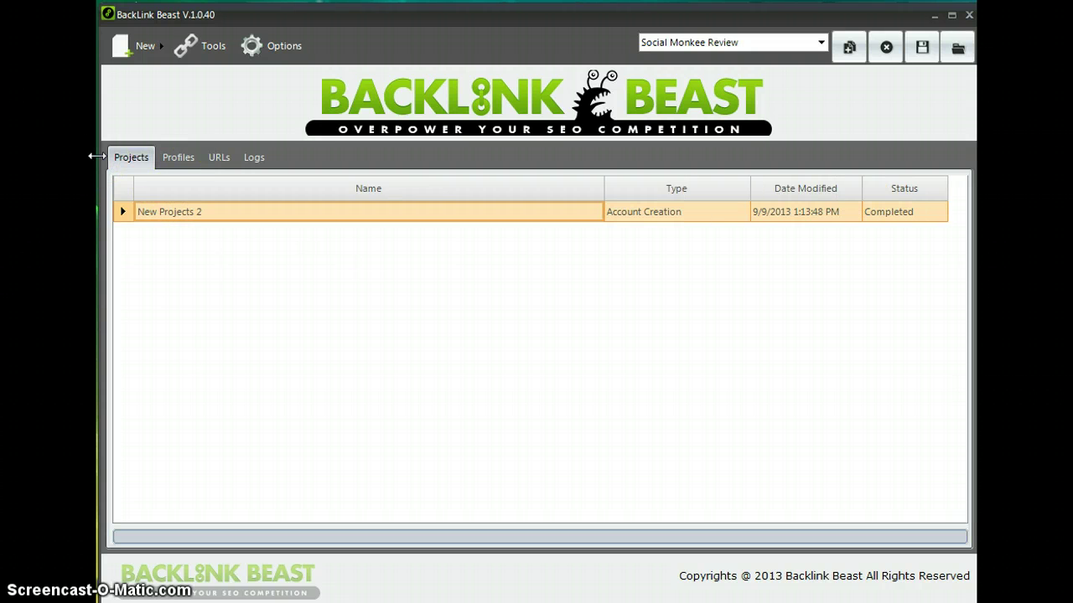
Open New Projects 2, sort sites by PR highest first, and select scribd.com and docspal.com
double_click(217, 212)
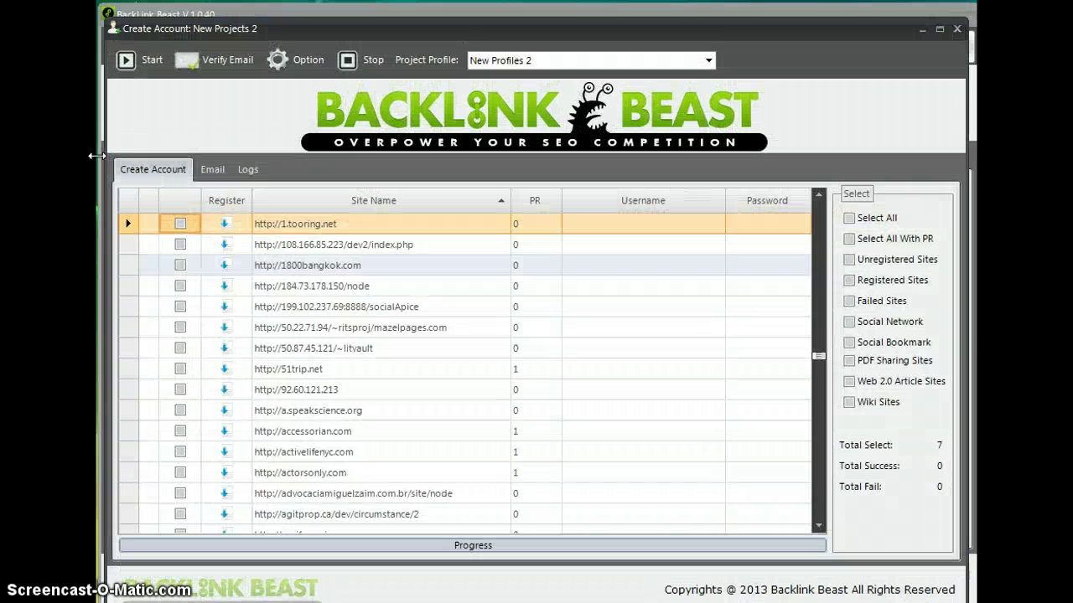
click(519, 203)
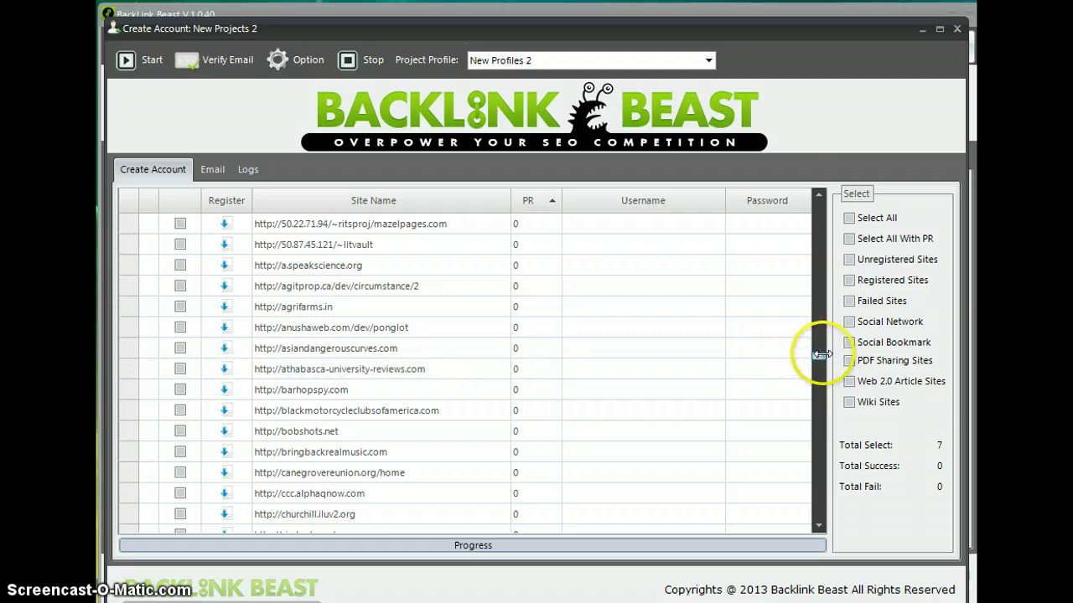
click(528, 201)
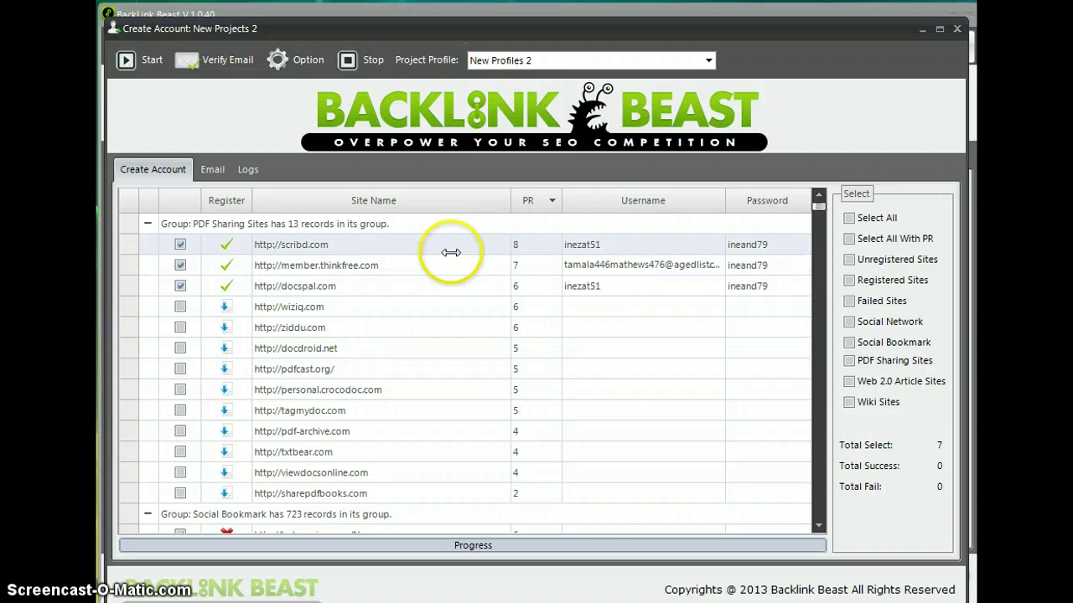
click(585, 243)
click(601, 288)
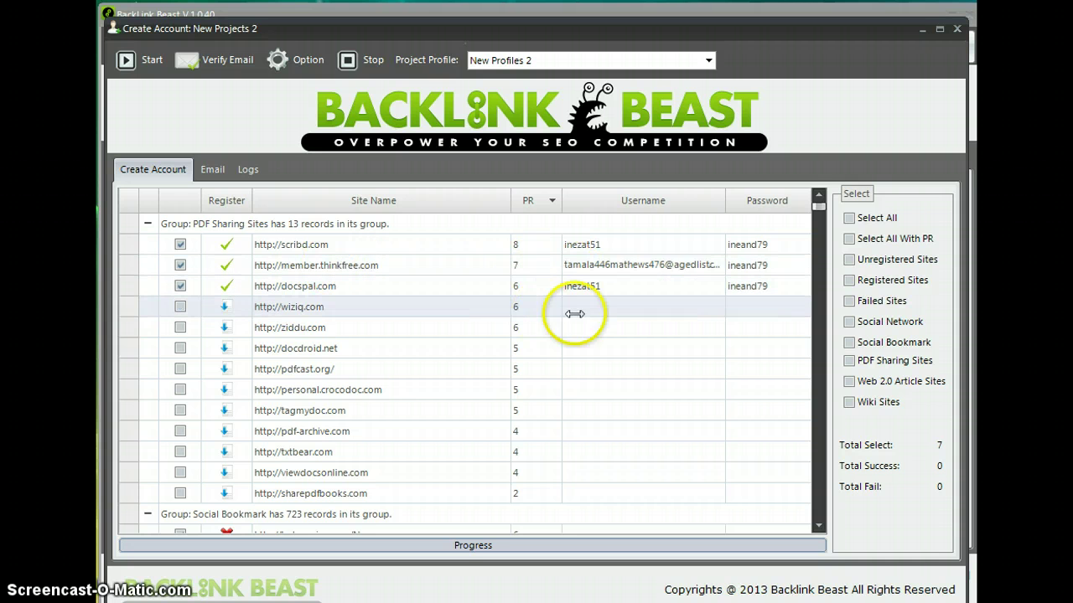
Scroll the site grid down to the PR 1 sites and select rows there
scroll(517, 306, down, 2)
scroll(634, 366, down, 7)
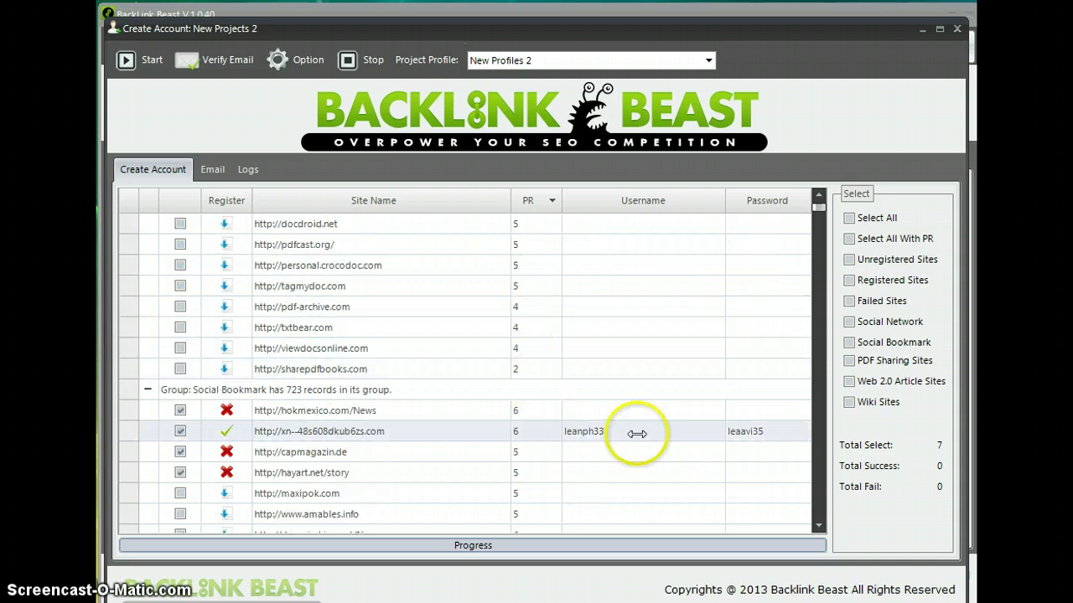
scroll(601, 423, down, 17)
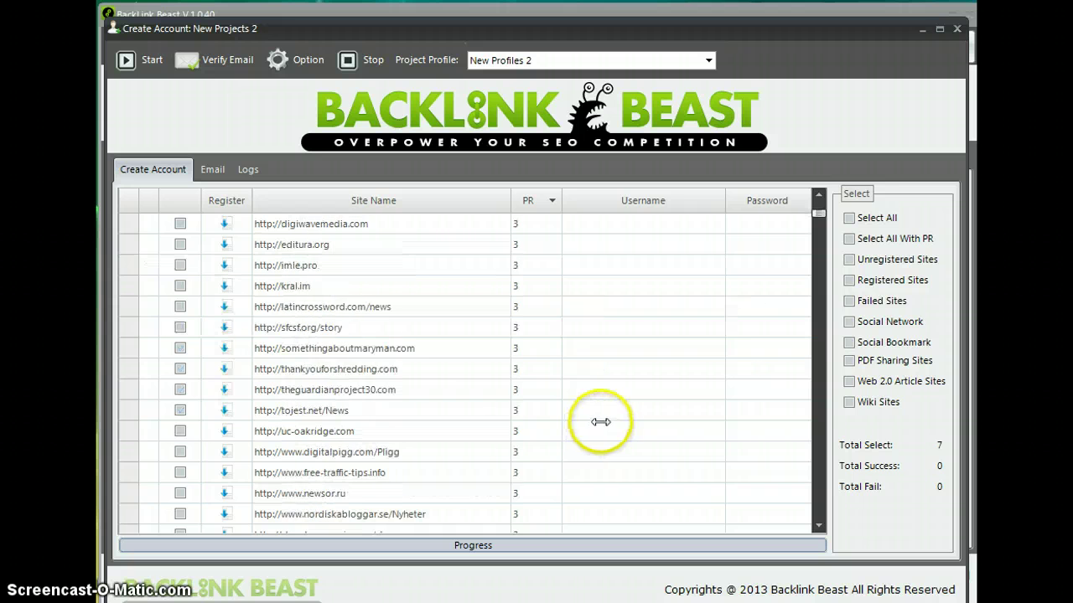
scroll(601, 421, down, 6)
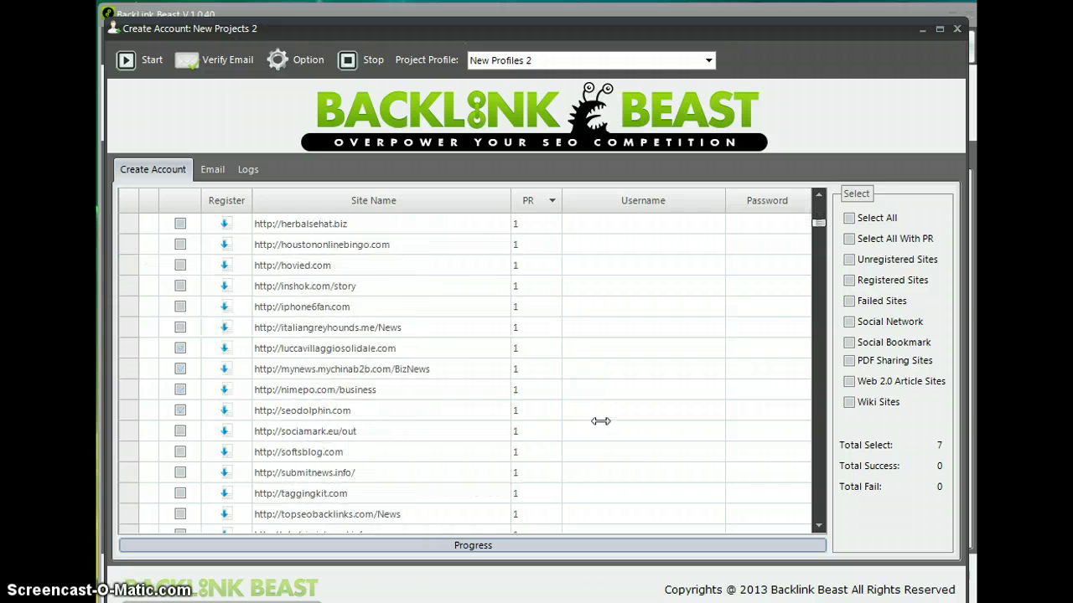
click(779, 347)
click(806, 224)
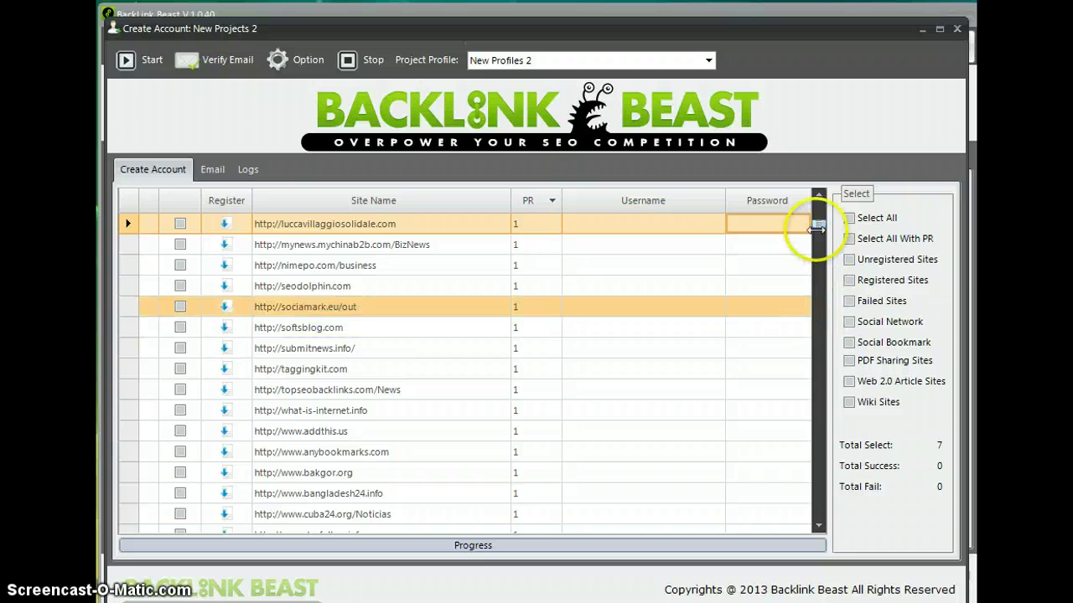
Select all 442 sites with a PageRank via Select All With PR, then view the email settings
click(848, 239)
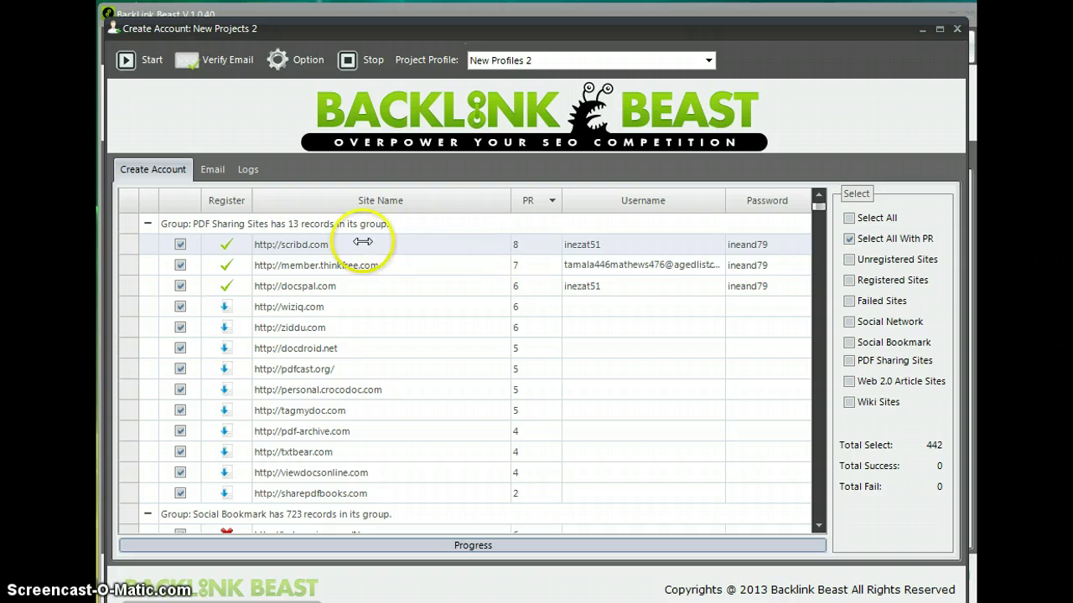
click(373, 267)
scroll(495, 350, down, 2)
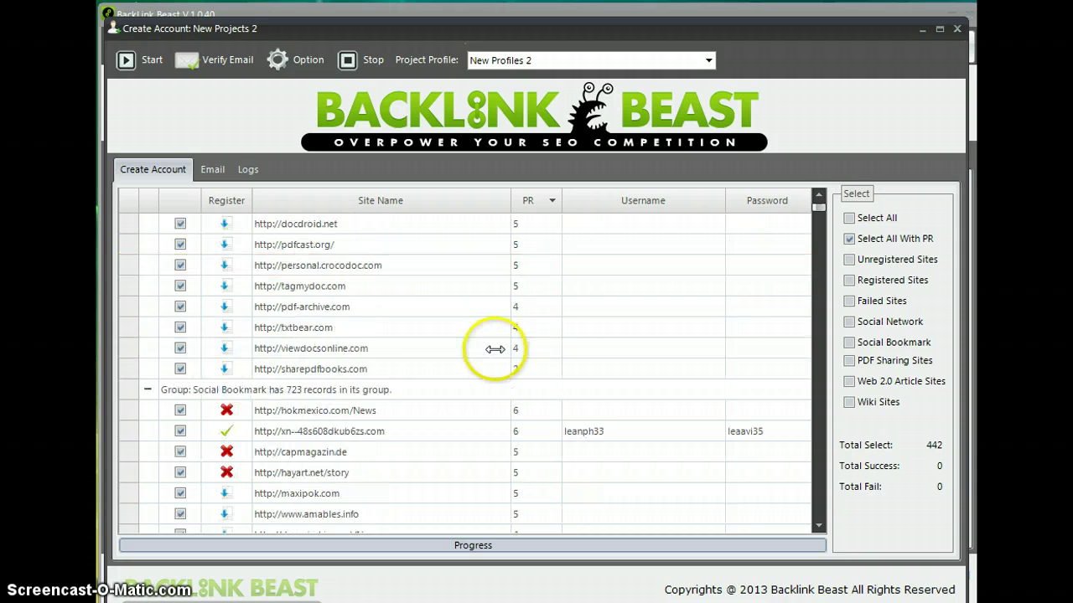
scroll(496, 350, down, 12)
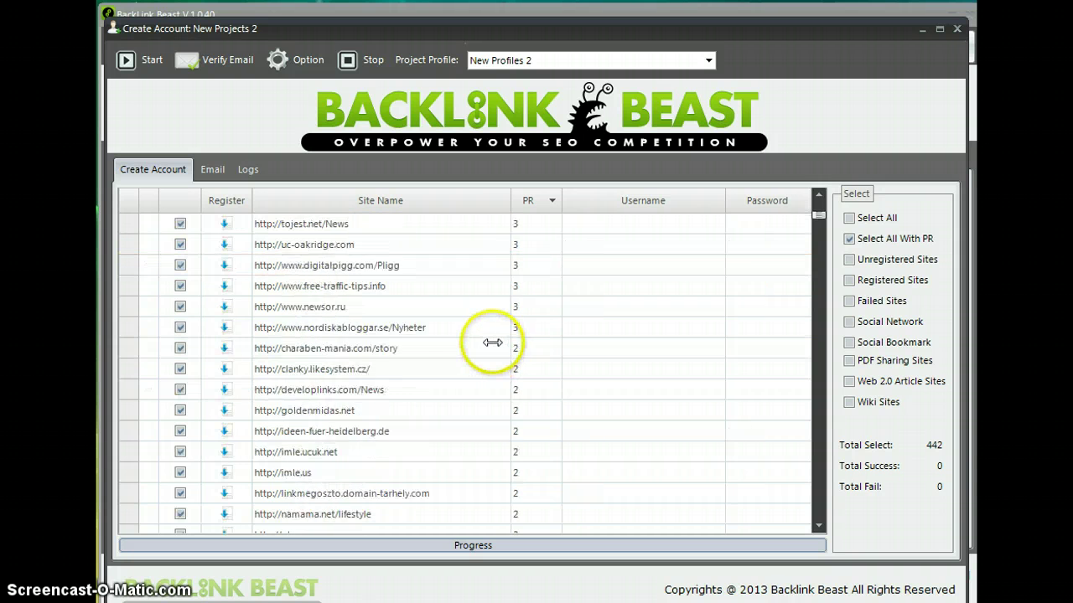
scroll(492, 343, down, 12)
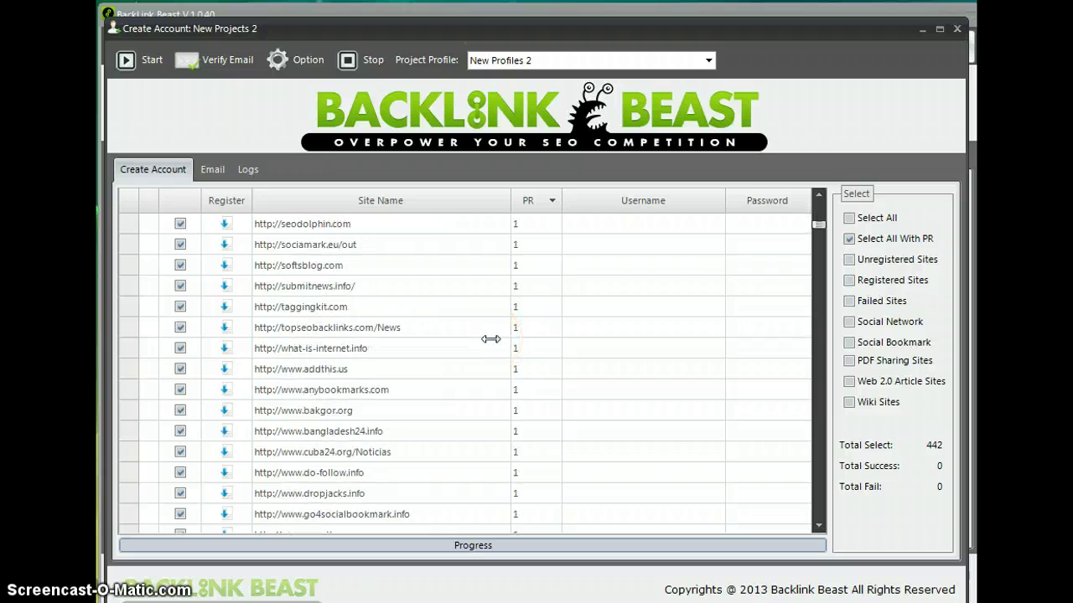
scroll(491, 339, down, 8)
drag(843, 231, 873, 339)
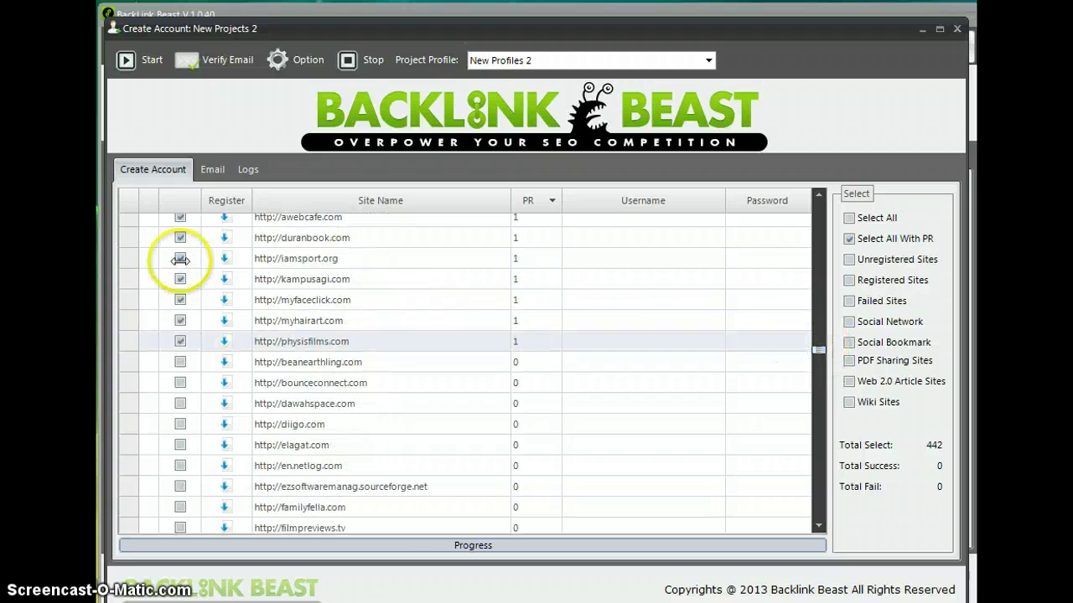
scroll(180, 252, up, 3)
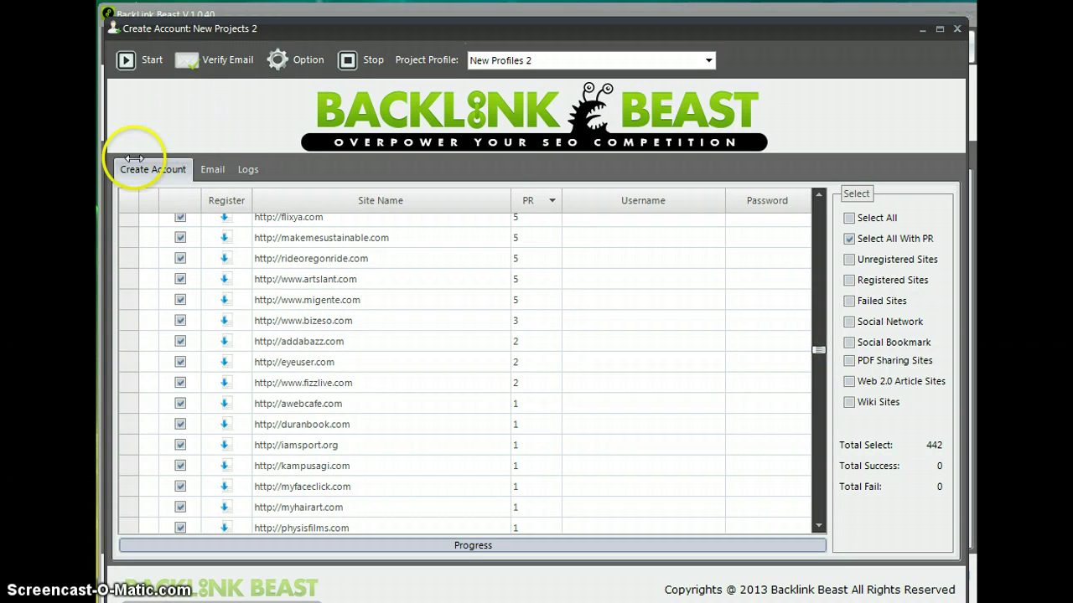
click(212, 169)
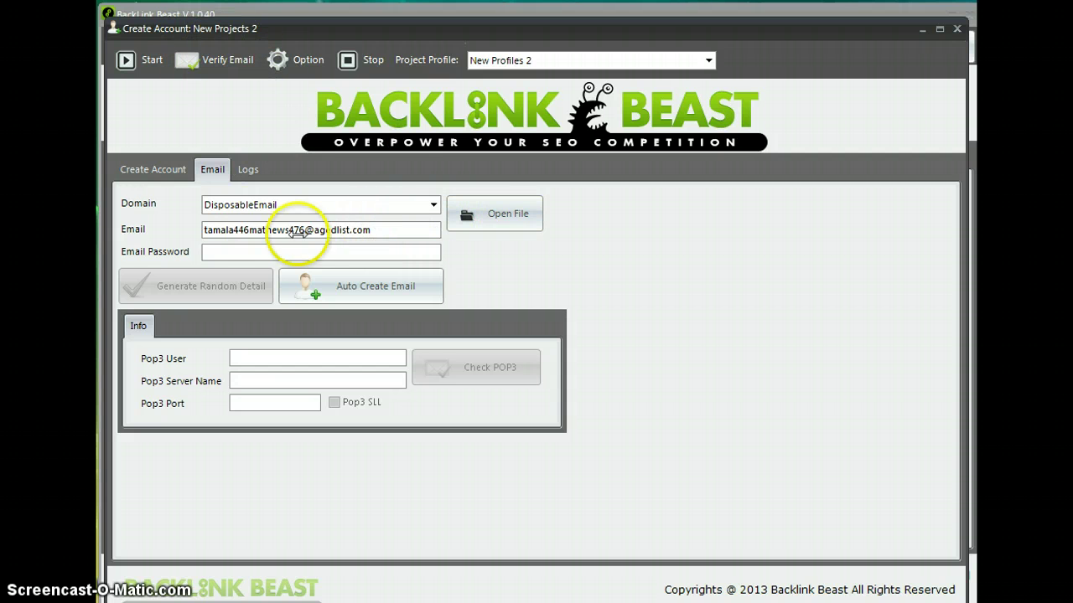
drag(205, 229, 403, 224)
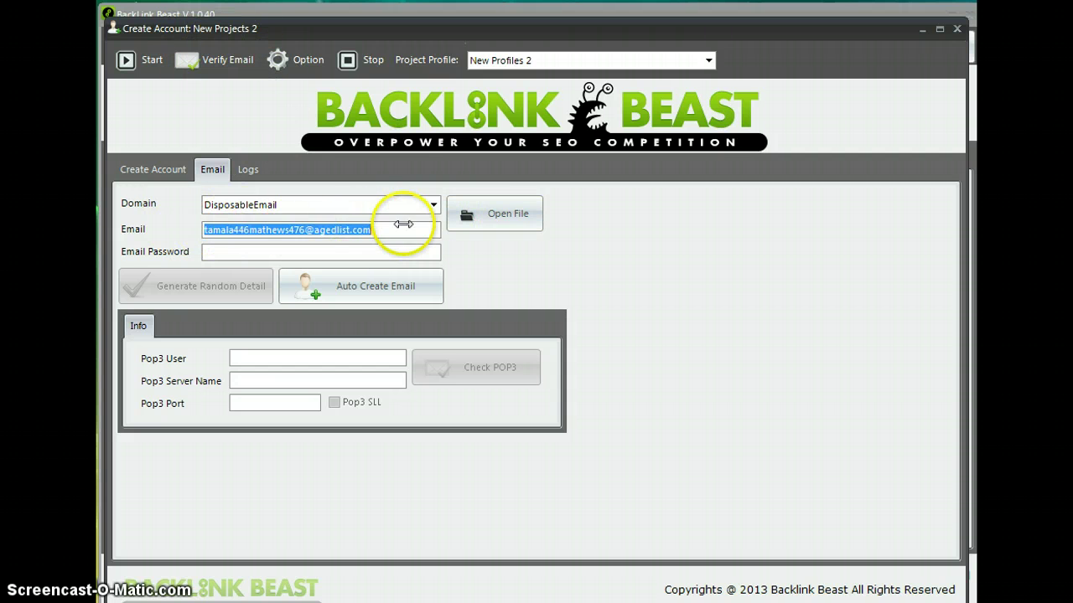
click(409, 204)
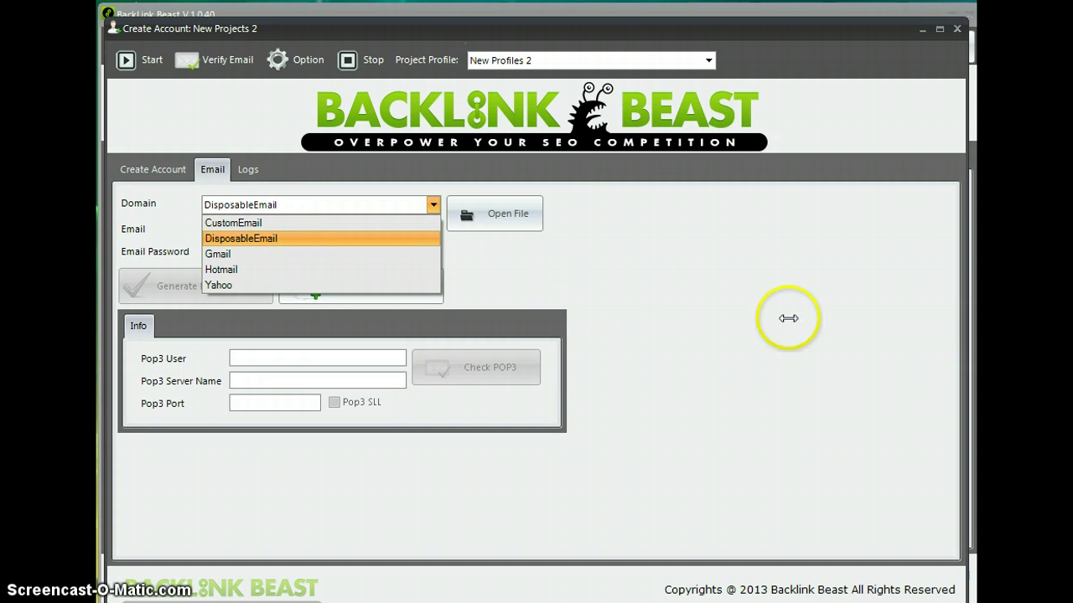
click(444, 28)
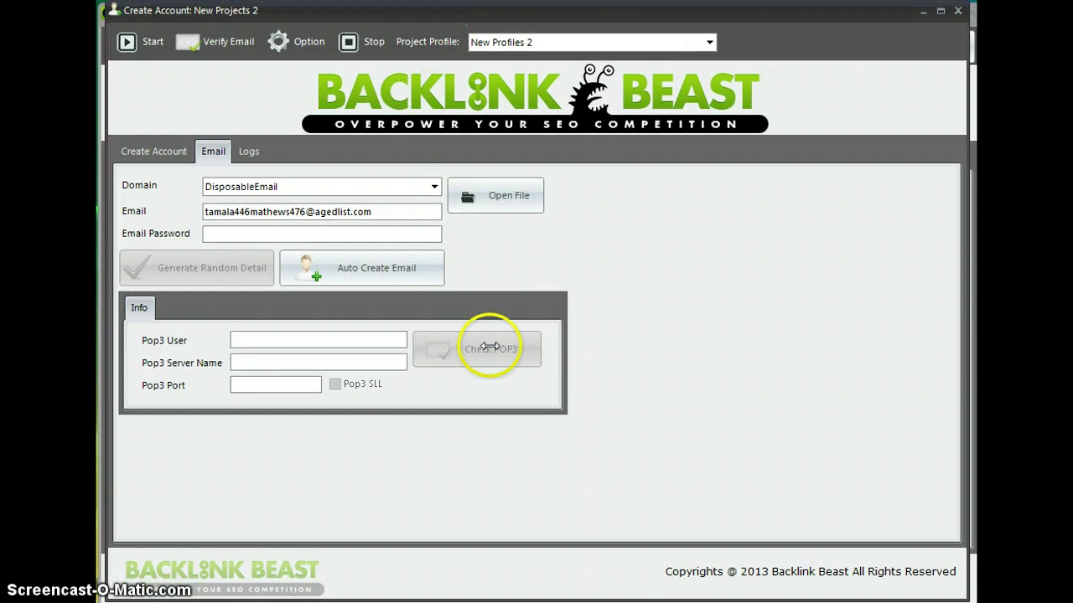
click(692, 351)
key(alt+Tab)
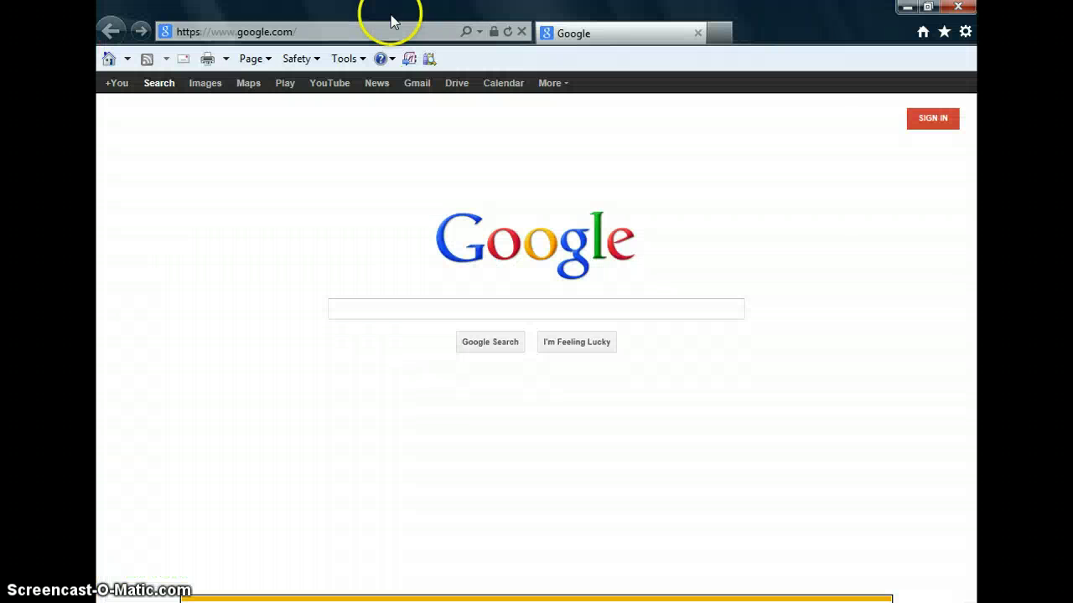
click(277, 31)
click(906, 8)
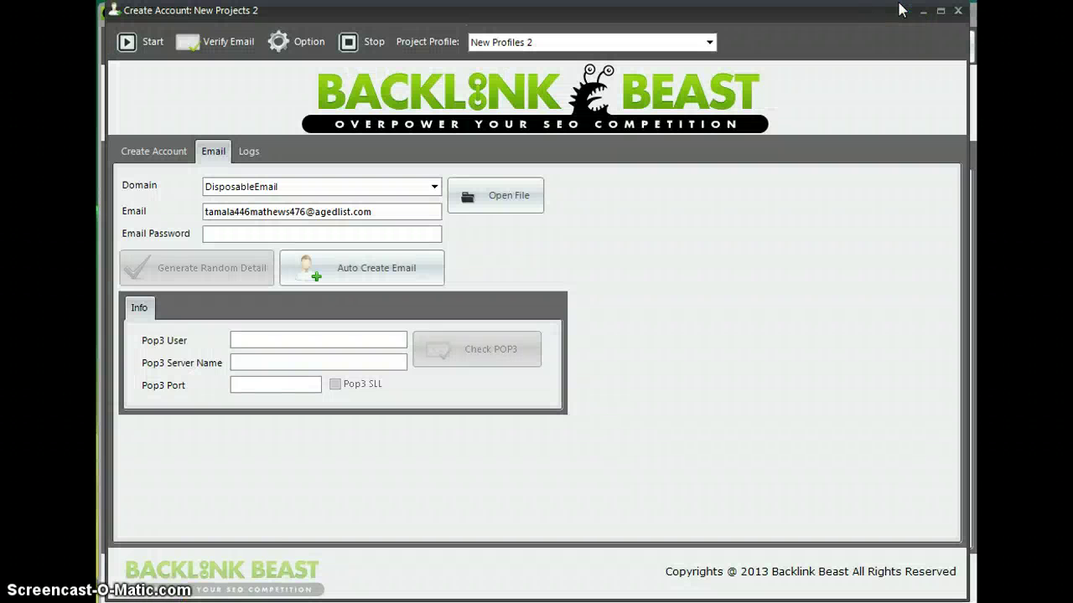
drag(436, 212, 137, 216)
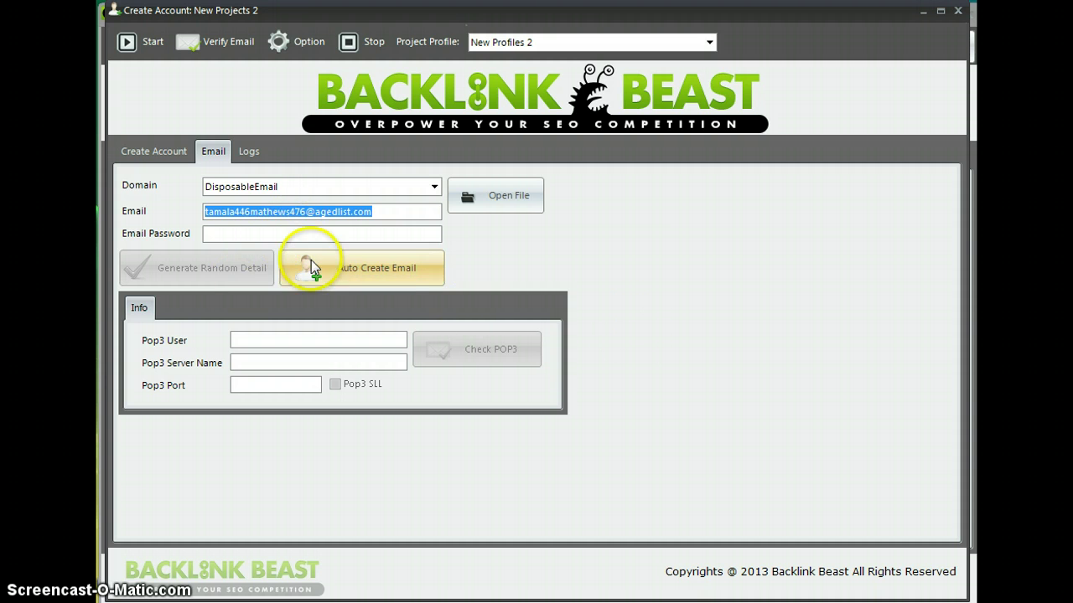
click(353, 212)
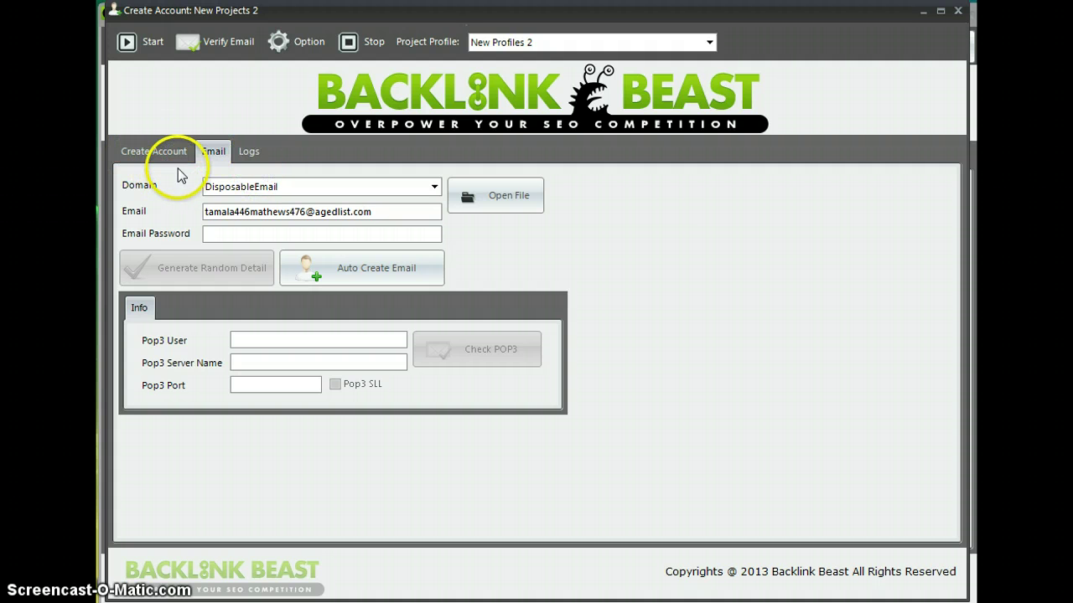
Run Verify Email from the Create Account tab to 30 of 30 and dismiss the finish message
click(152, 152)
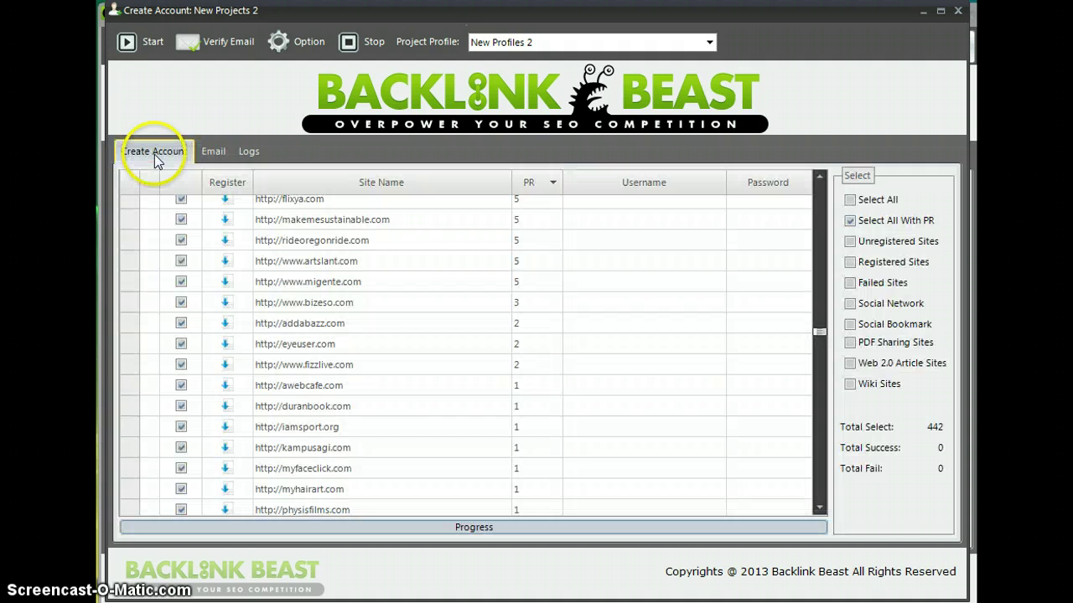
click(203, 43)
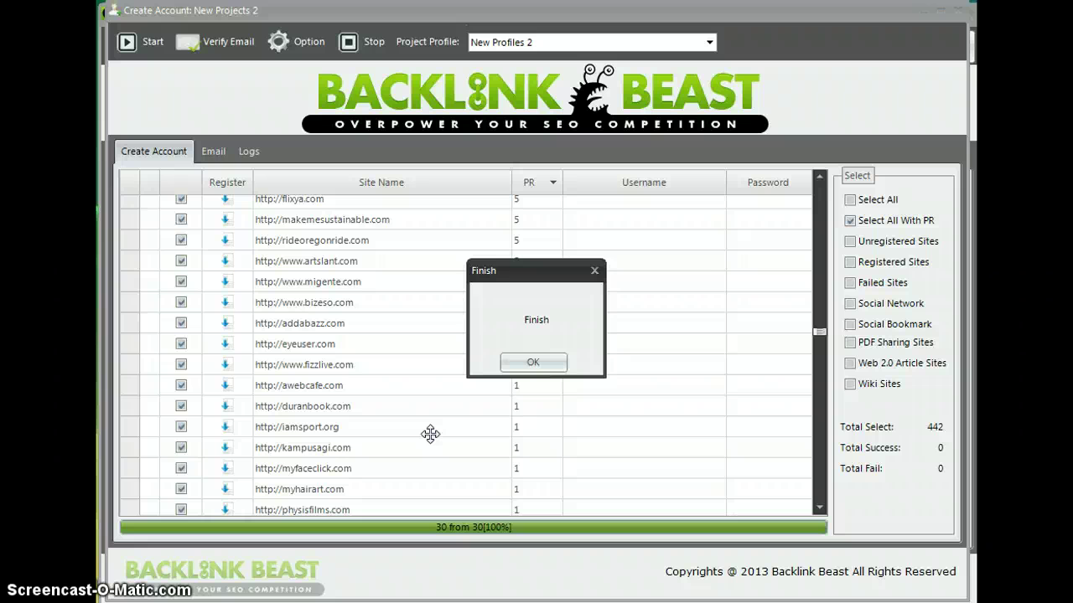
key(Return)
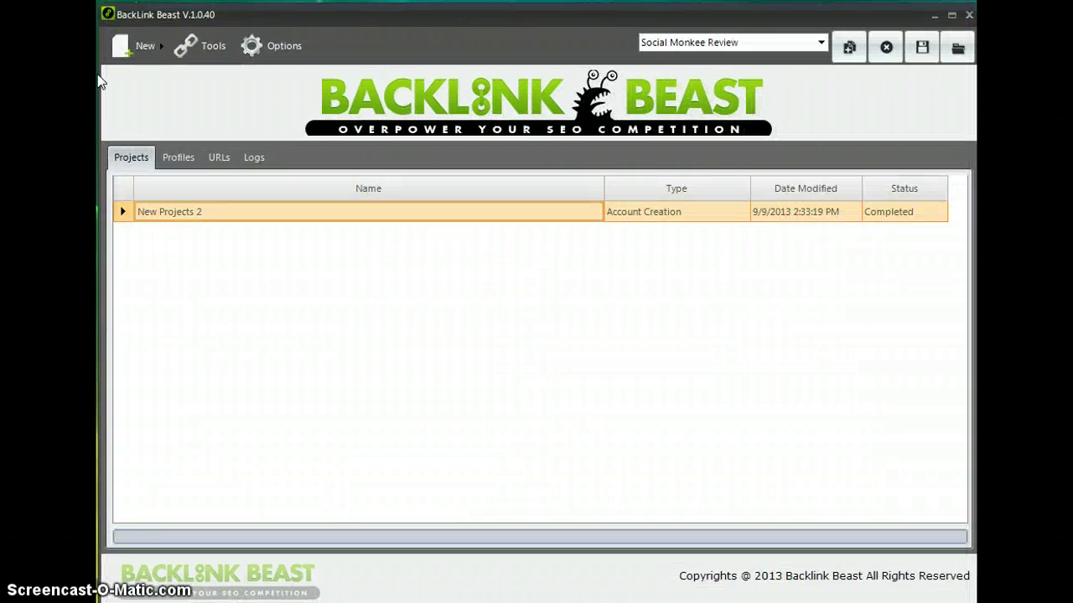
Create New Projects 3 via New > Submission > Social Bookmark, then switch to the blank Word document
click(134, 47)
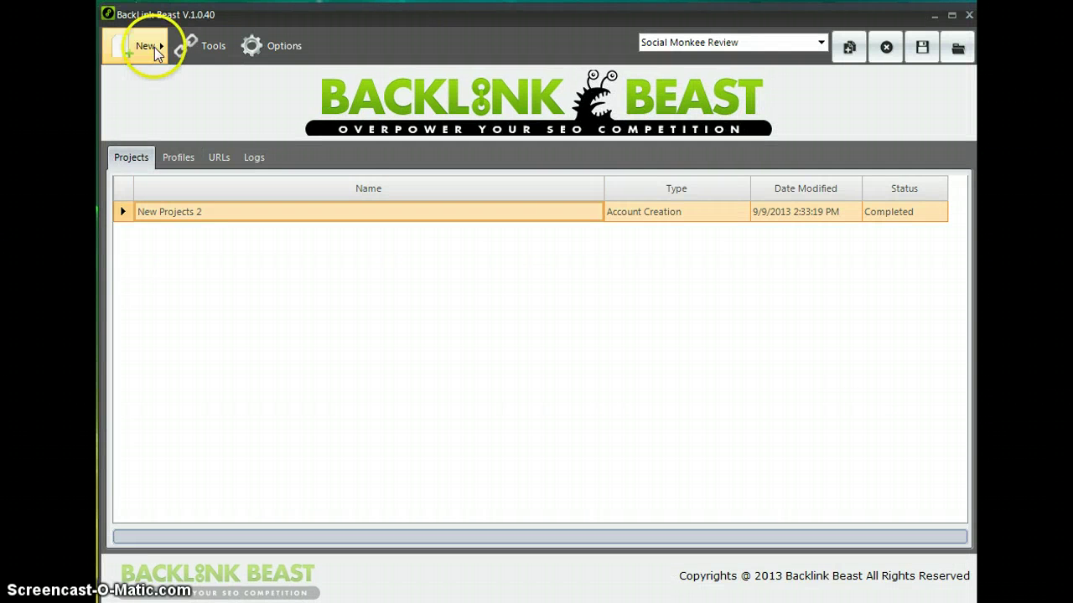
mouse_move(156, 94)
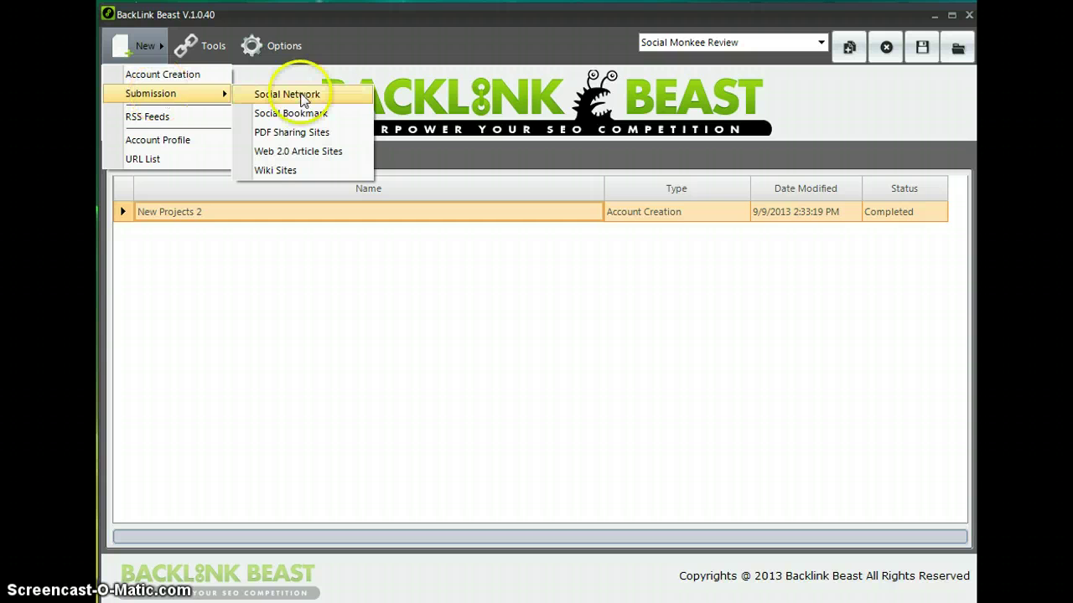
click(311, 118)
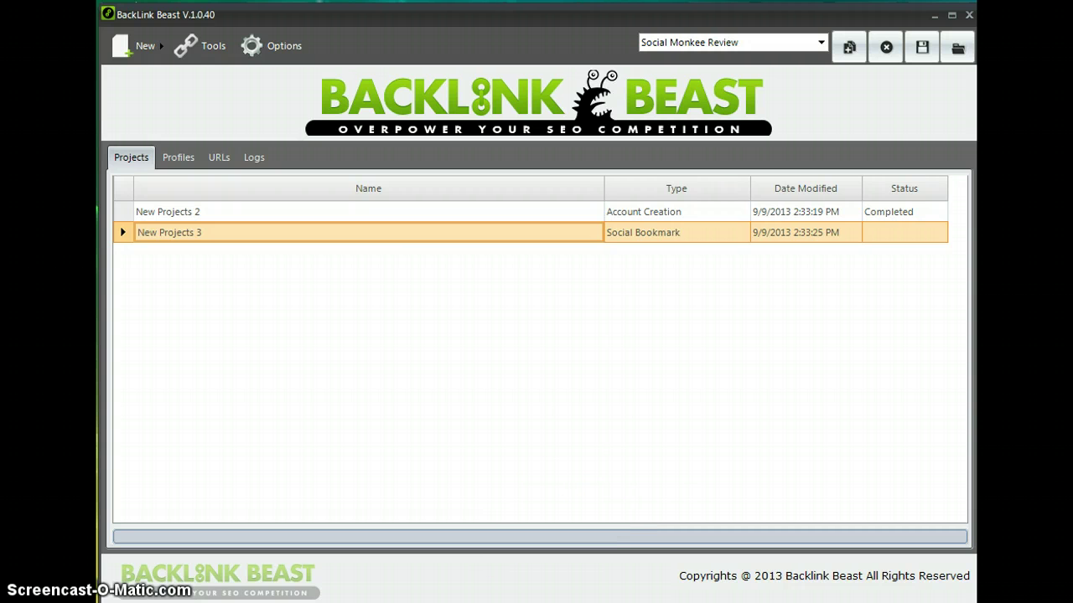
key(alt+Tab)
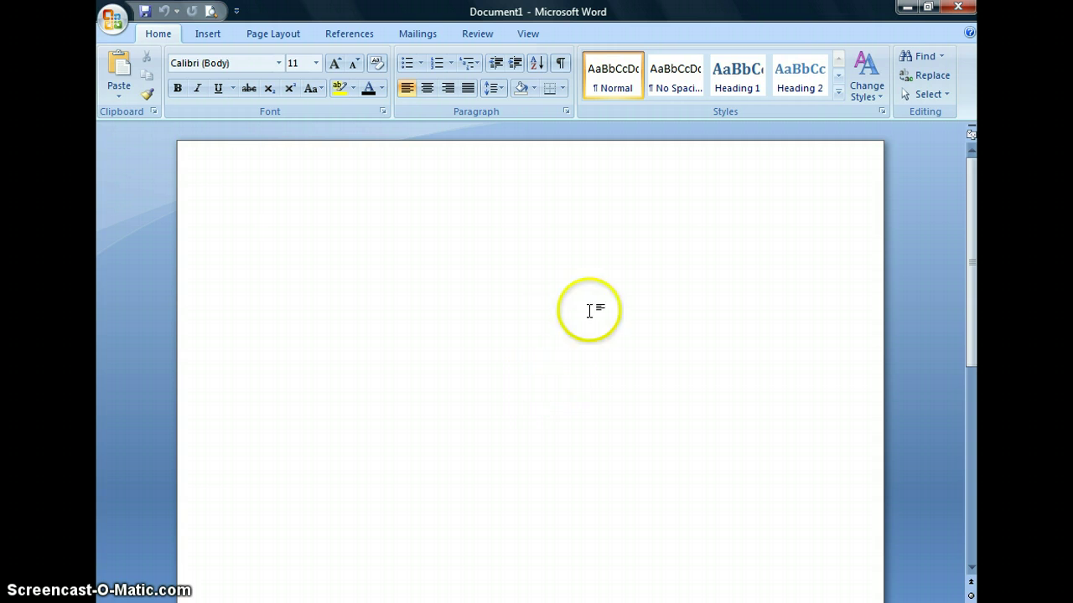
Minimize Word, Internet Explorer and Backlink Beast, then launch Firefox from its desktop shortcut
click(907, 8)
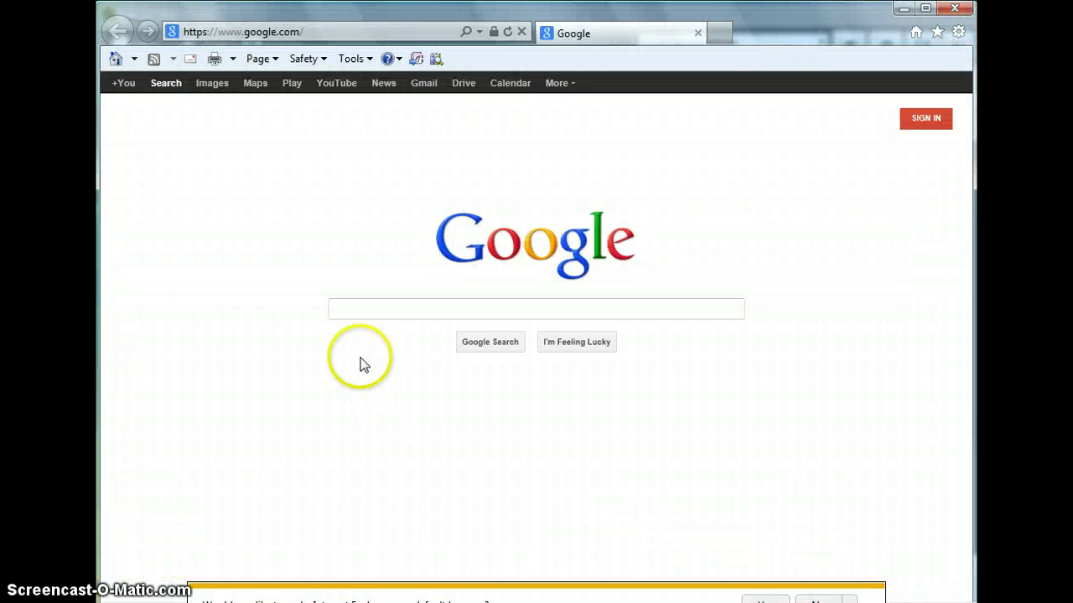
click(903, 8)
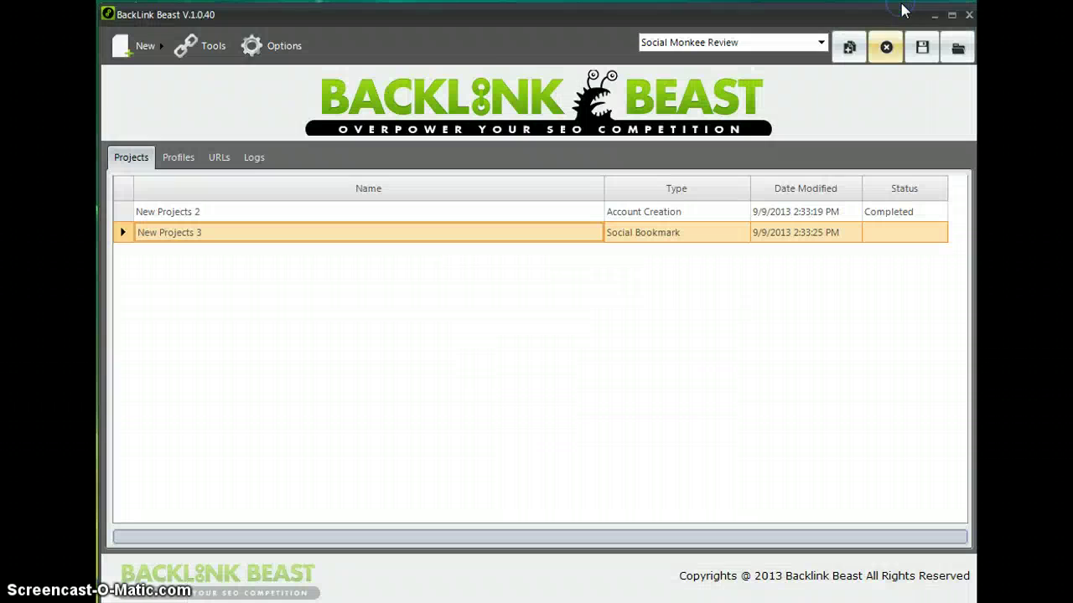
click(934, 14)
click(930, 159)
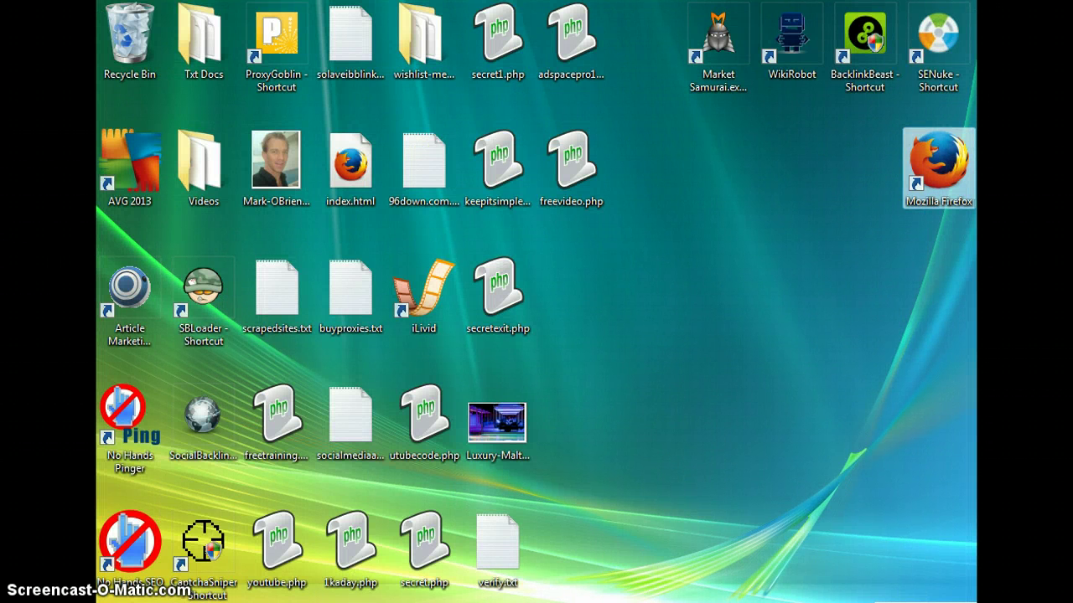
key(alt+Tab)
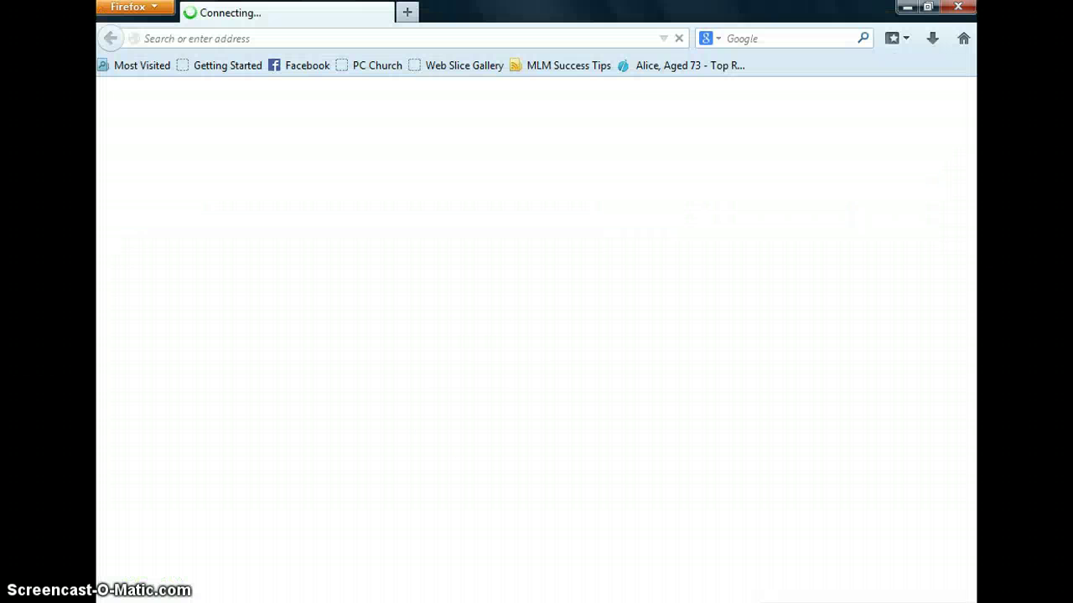
Load spinrewriter.com in Firefox, then return to Backlink Beast's New Projects 3 submission window
click(173, 39)
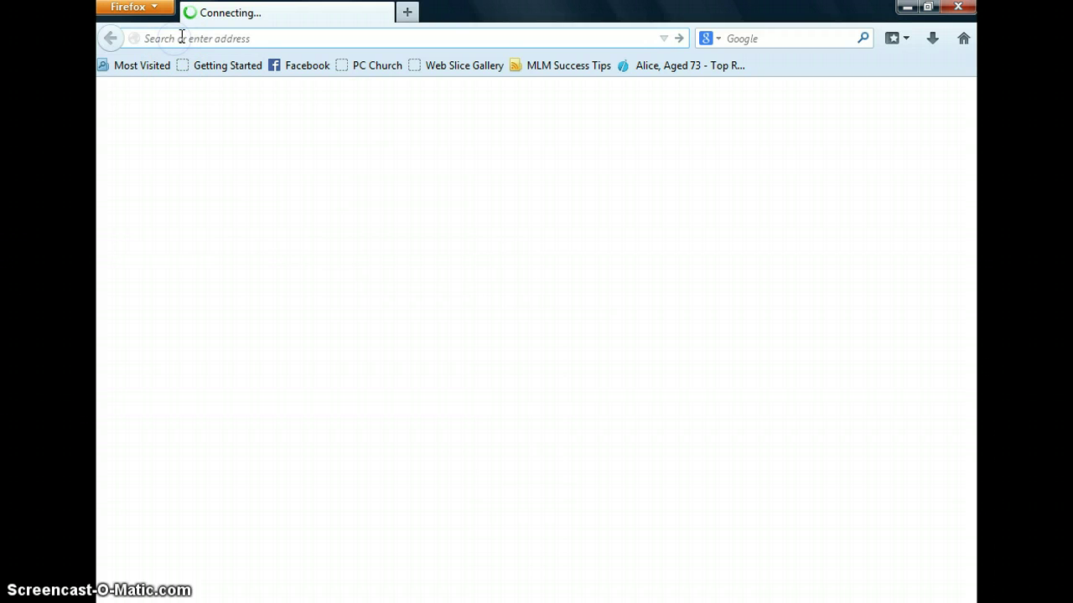
text(spinrewriter.com)
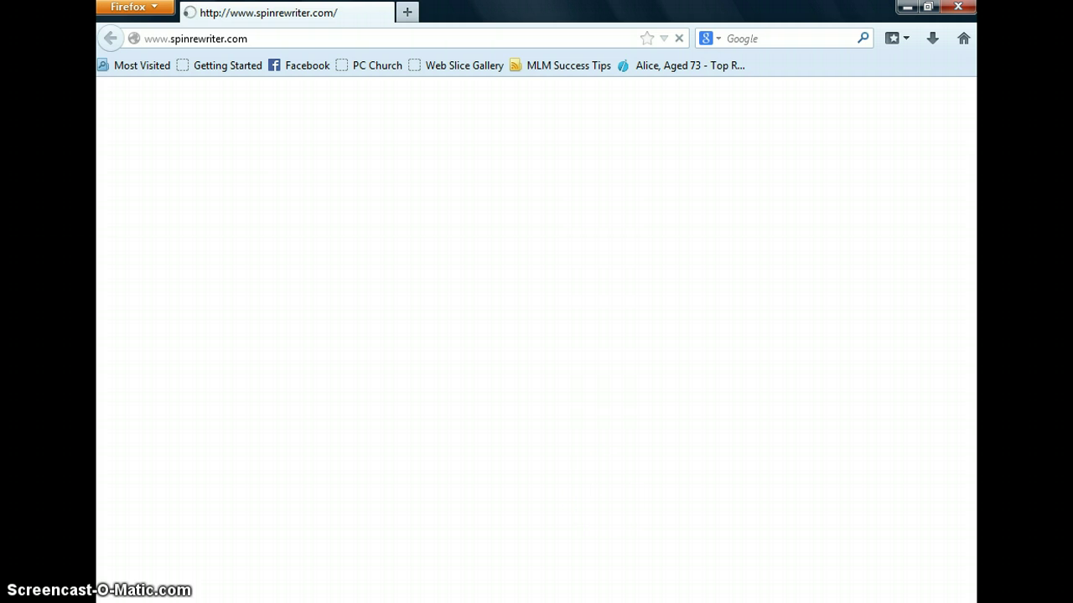
key(alt+Tab)
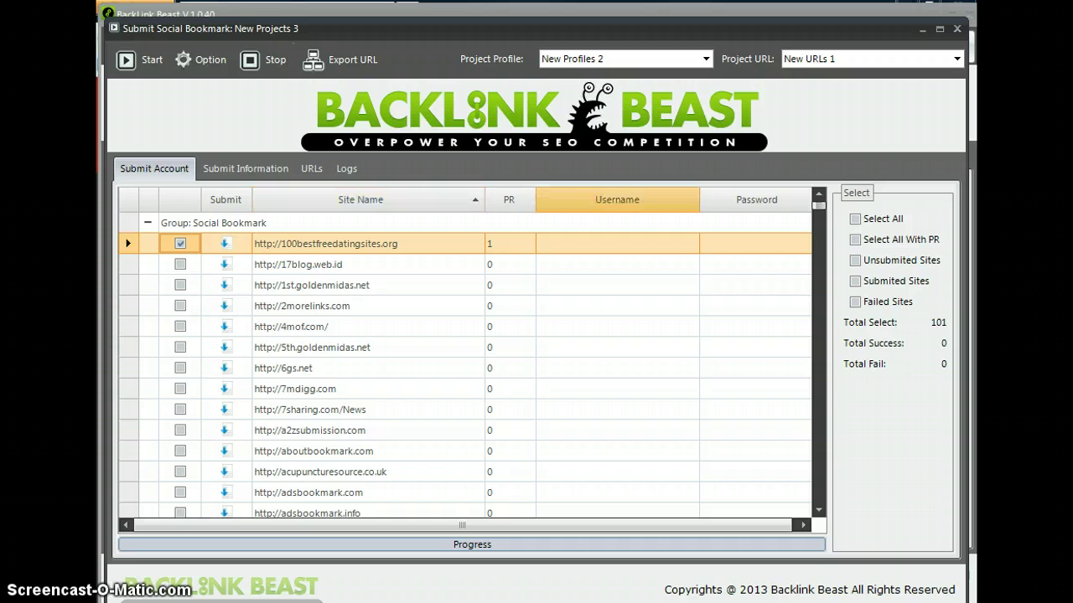
Sort the sites by username and untick 100bestfreedatingsites.org, leaving 100 sites selected
click(623, 197)
click(623, 198)
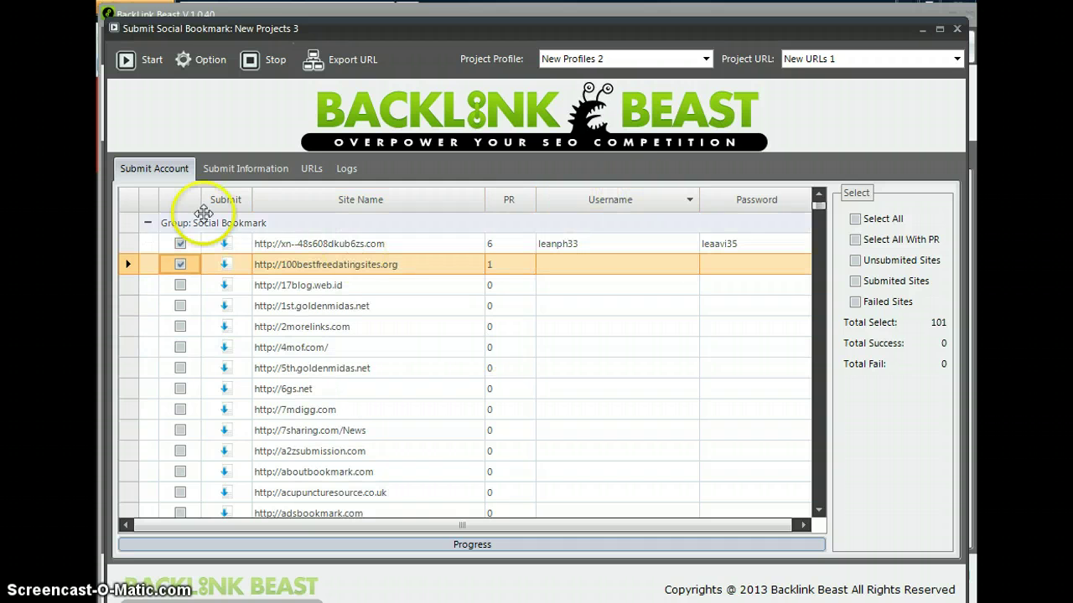
click(180, 265)
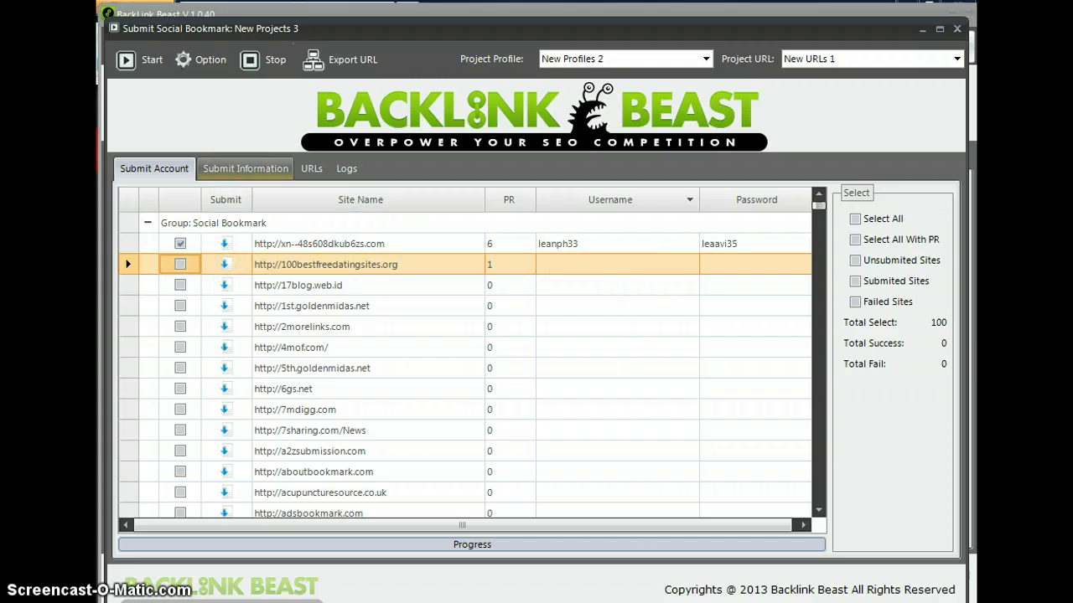
click(245, 168)
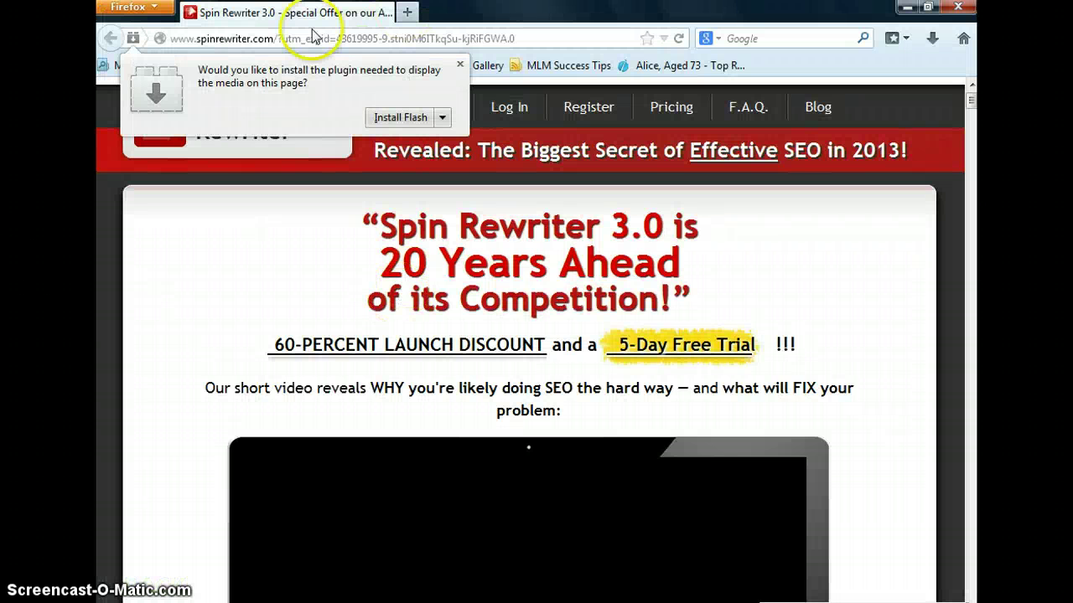
Load blog.davidbowen.net in a new Firefox tab, then return to the Spin Rewriter tab
click(417, 17)
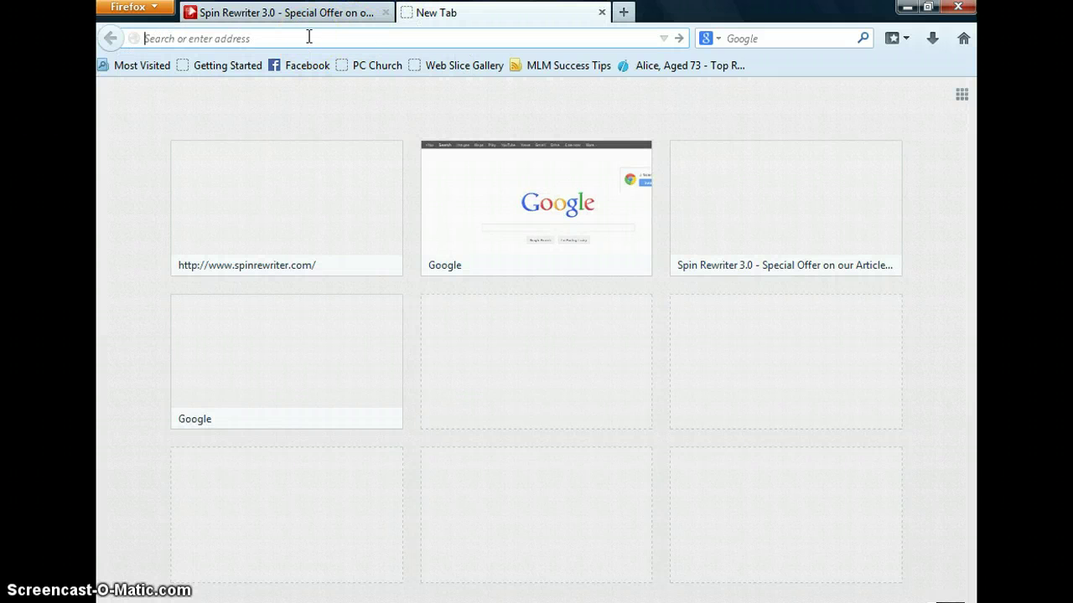
text(s)
key(BackSpace)
key(BackSpace)
text(b)
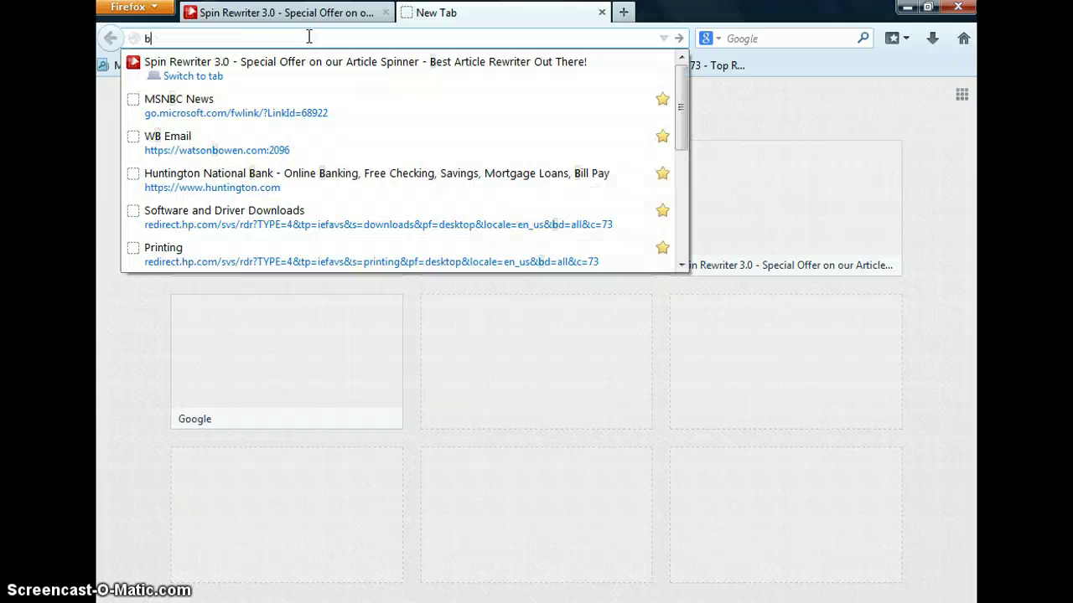
text(log.dav)
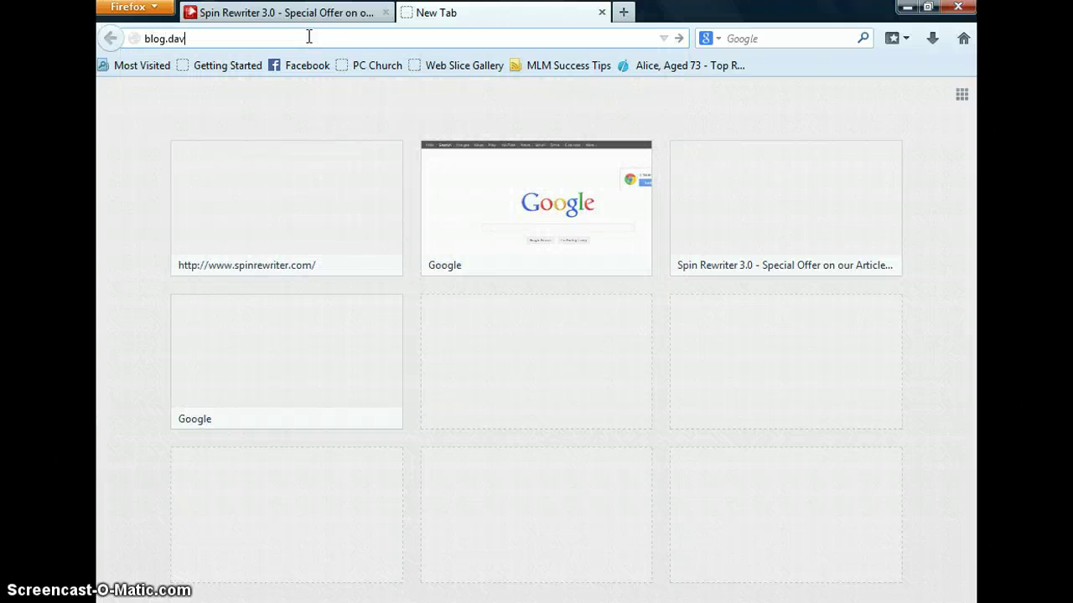
text(idbowen.net)
key(Return)
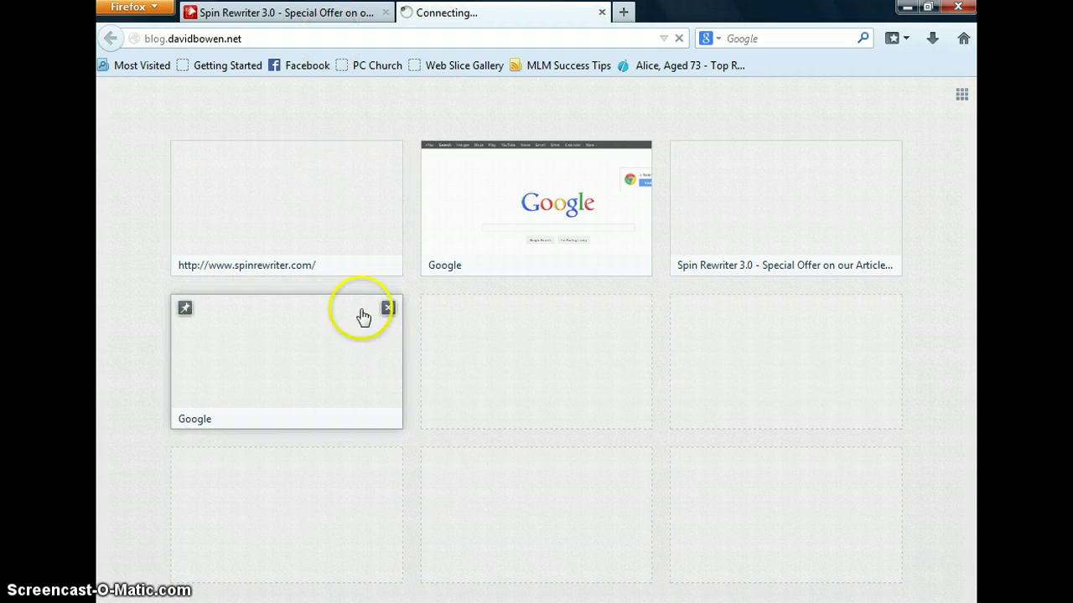
click(276, 13)
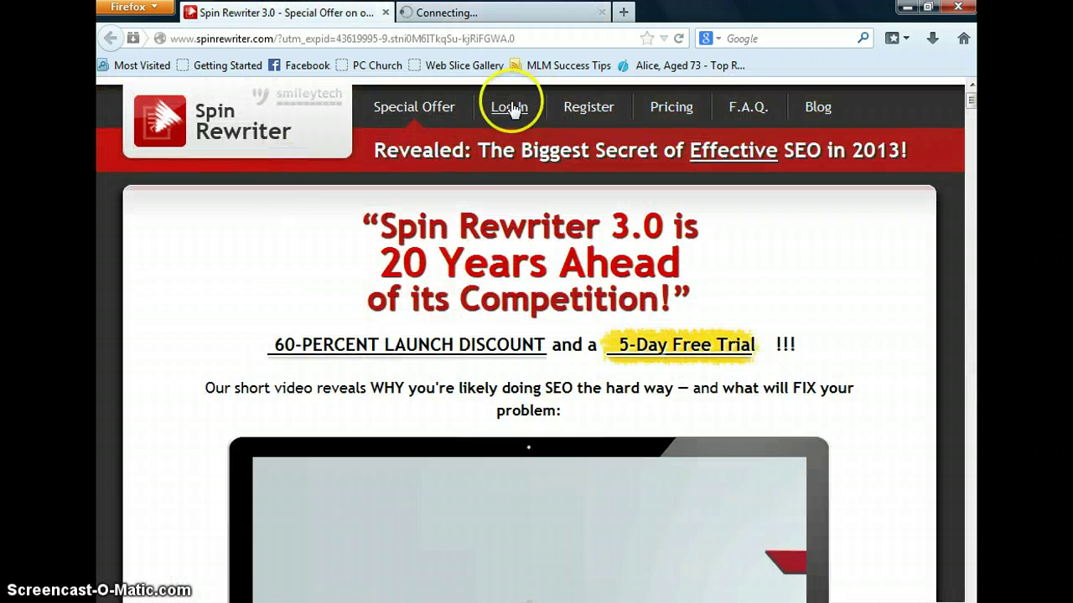
Log in to the Spin Rewriter account after dismissing the special offer popup
click(508, 107)
click(312, 390)
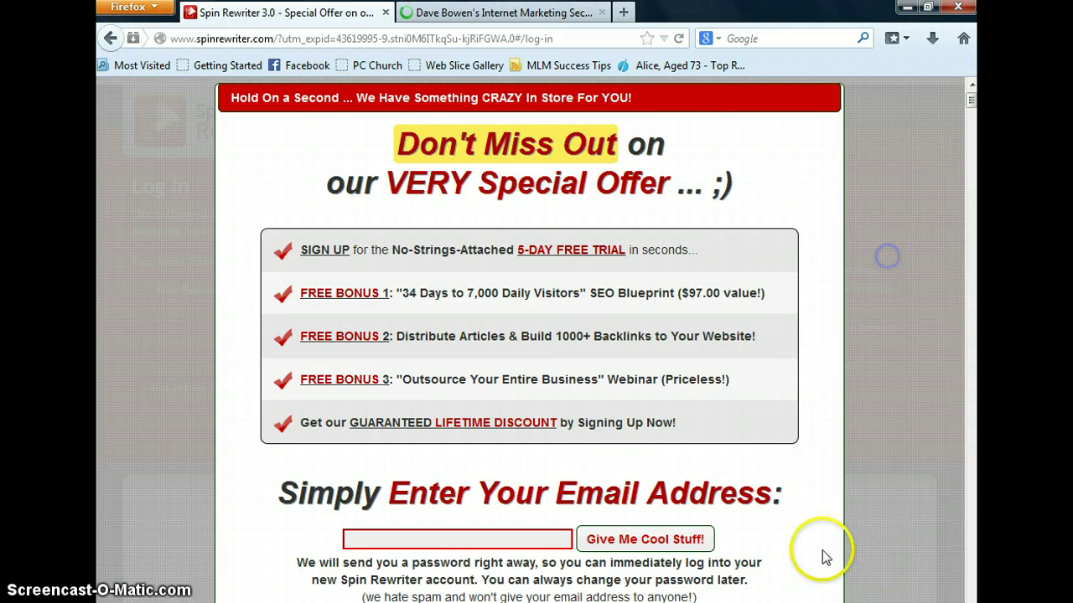
scroll(805, 544, down, 5)
scroll(843, 352, up, 5)
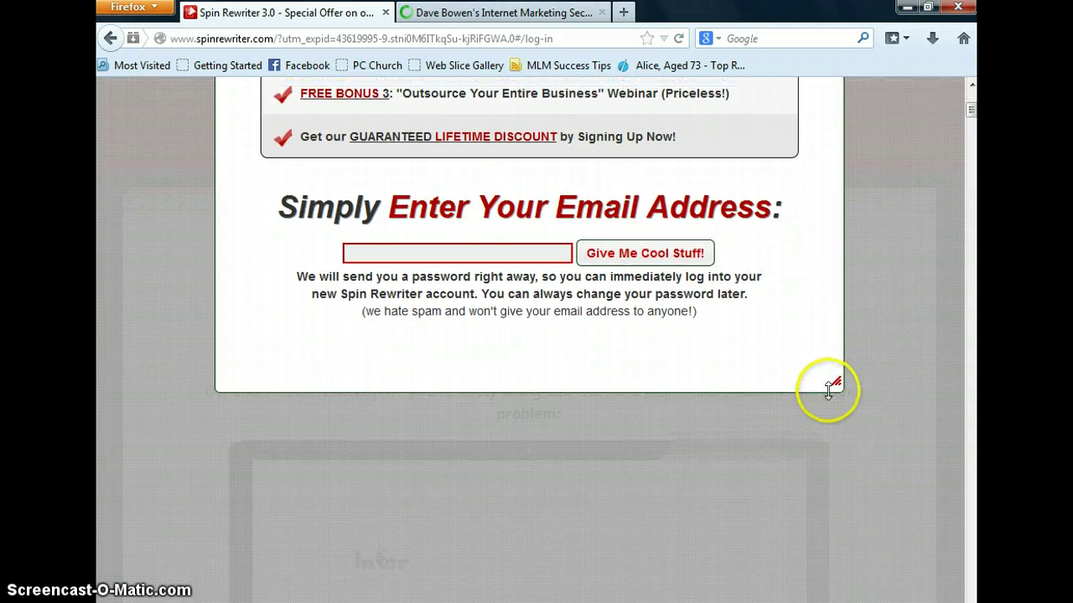
click(826, 98)
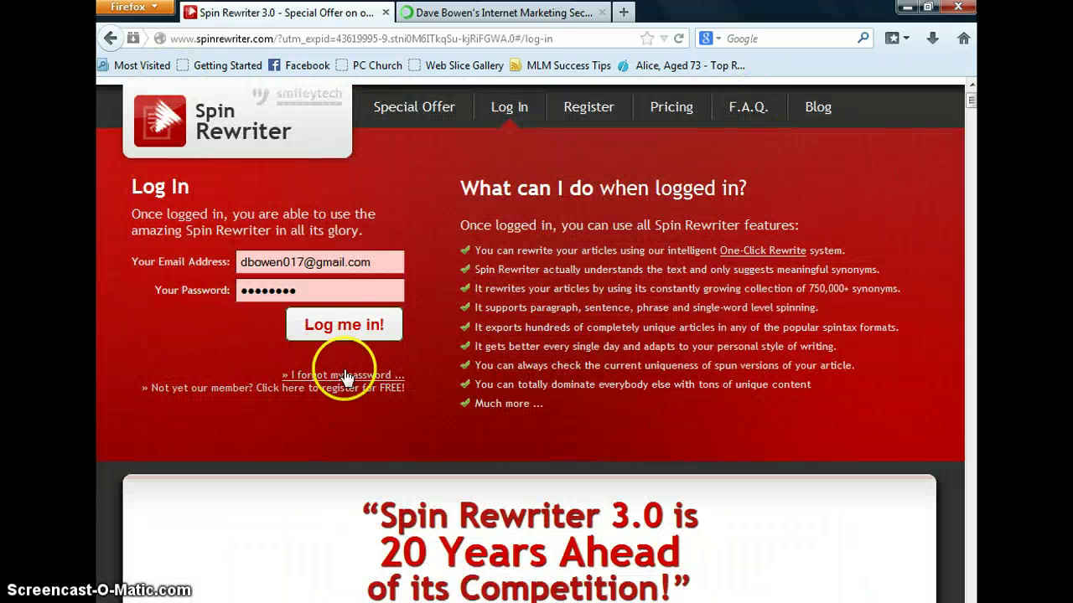
click(337, 331)
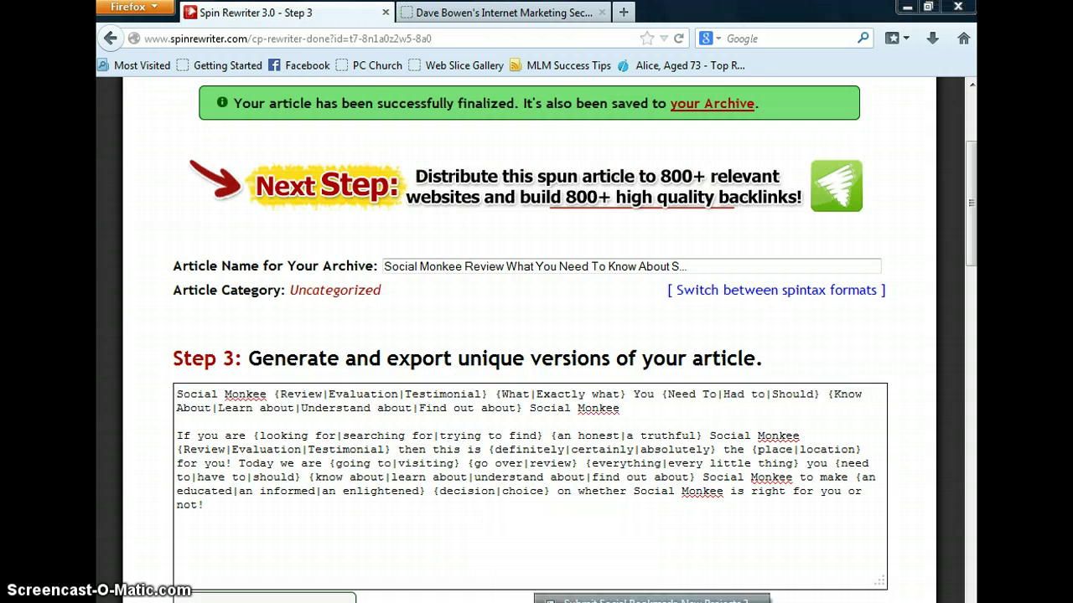
key(alt+Tab)
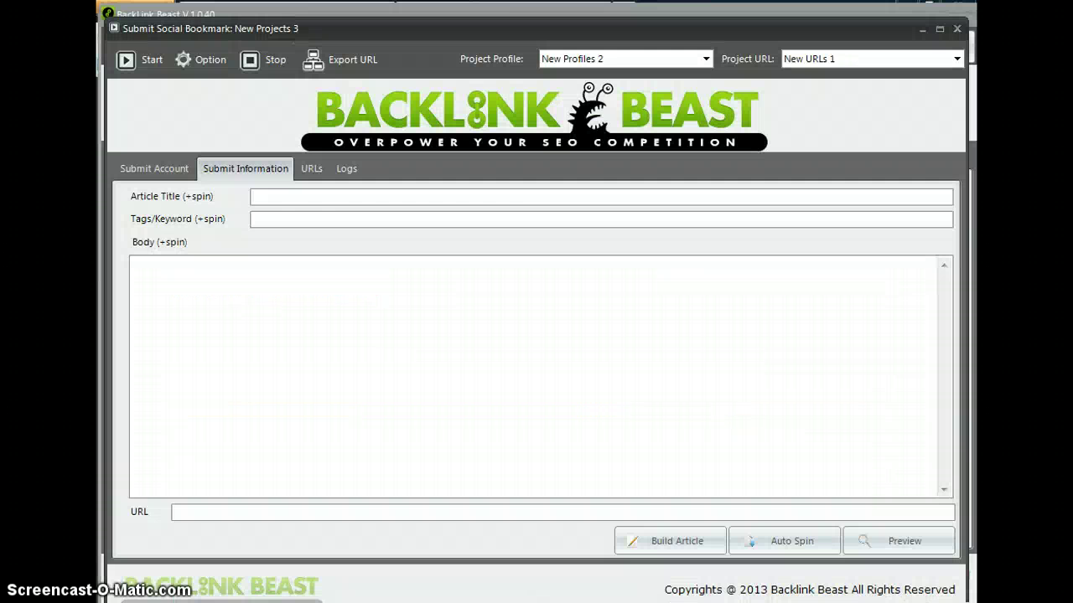
Paste the spun Article Title and rewrite the comma-separated tags as pipe-separated spintax
key(ctrl+v)
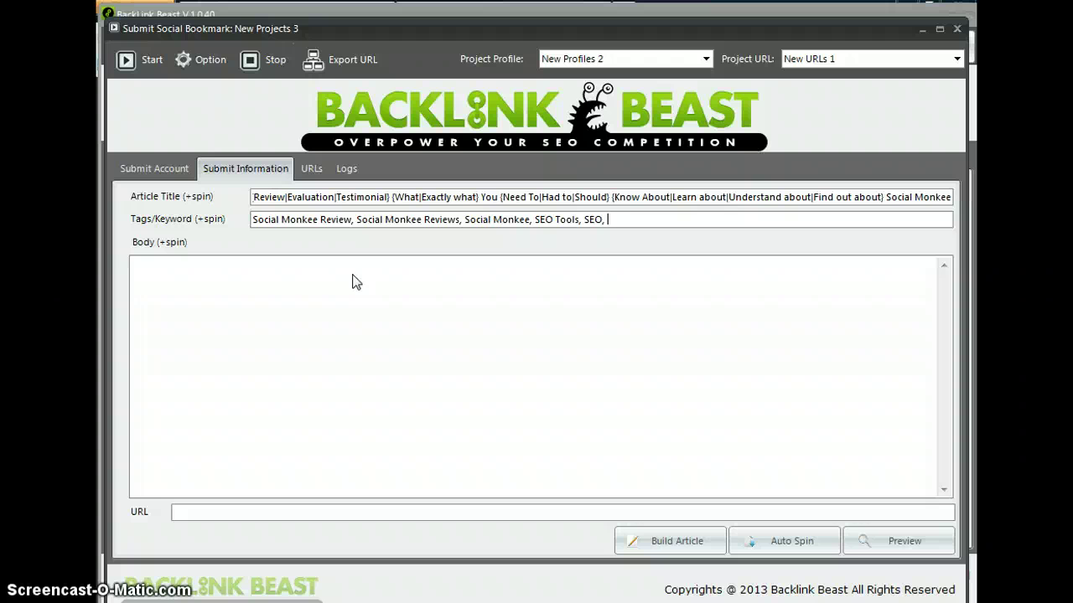
double_click(261, 219)
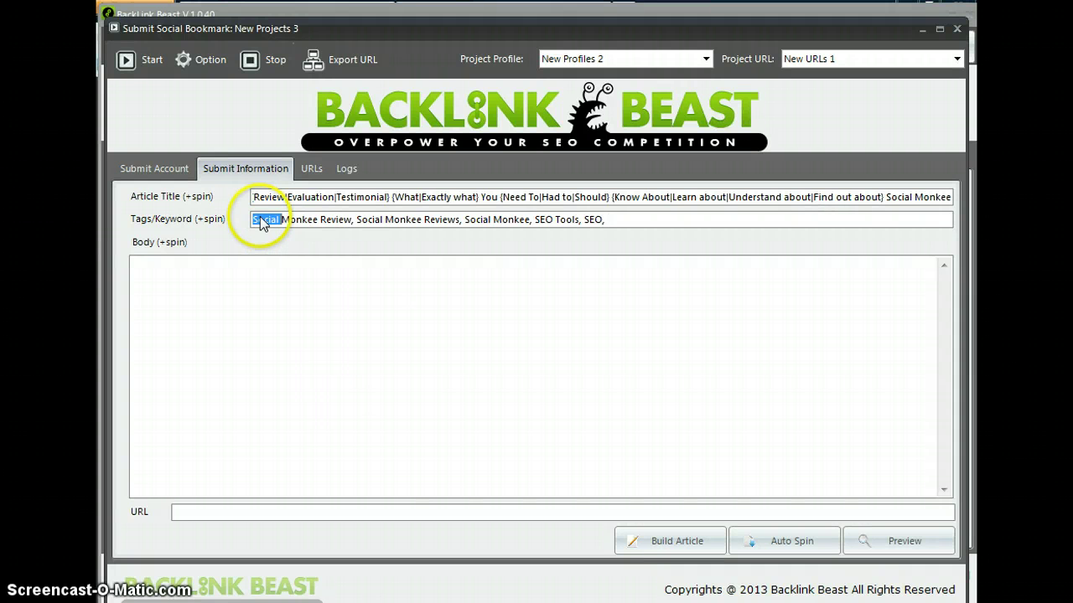
click(261, 223)
text({)
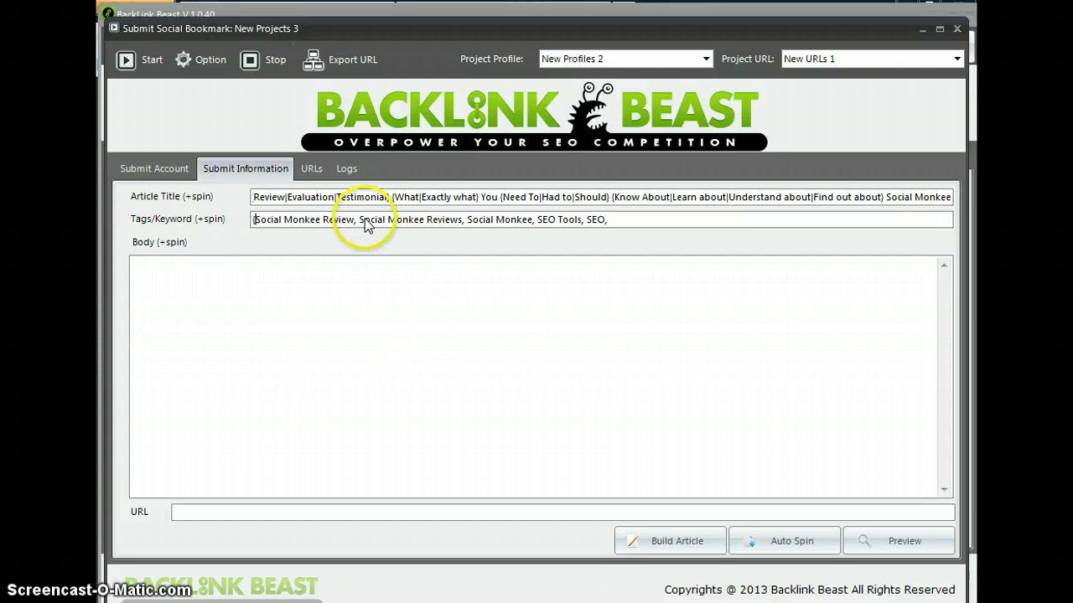
click(361, 221)
key(BackSpace)
key(BackSpace)
key(BackSpace)
text(|S)
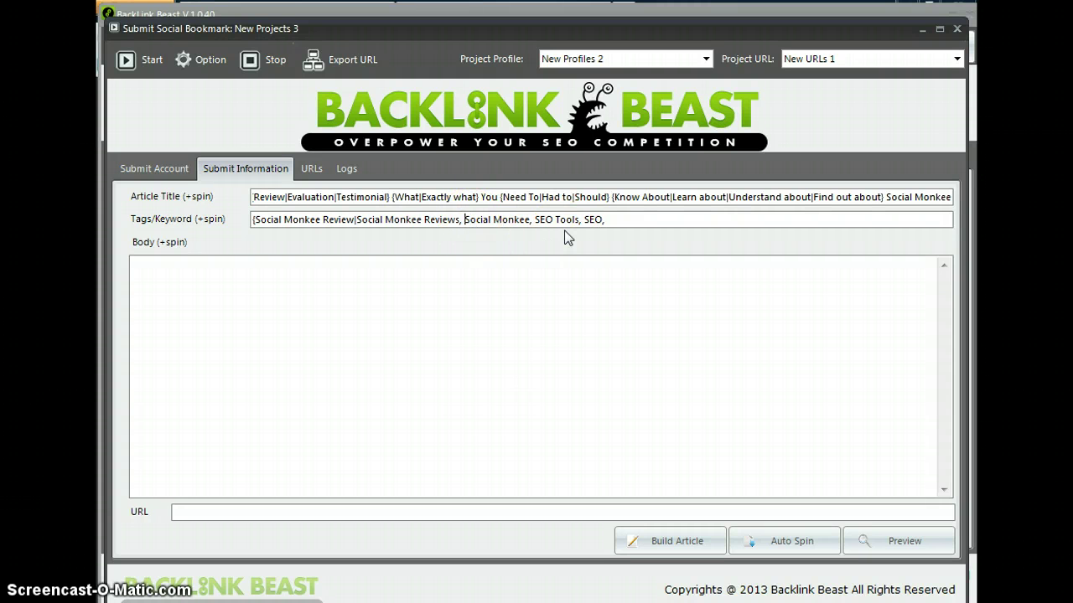
key(BackSpace)
key(BackSpace)
text(|)
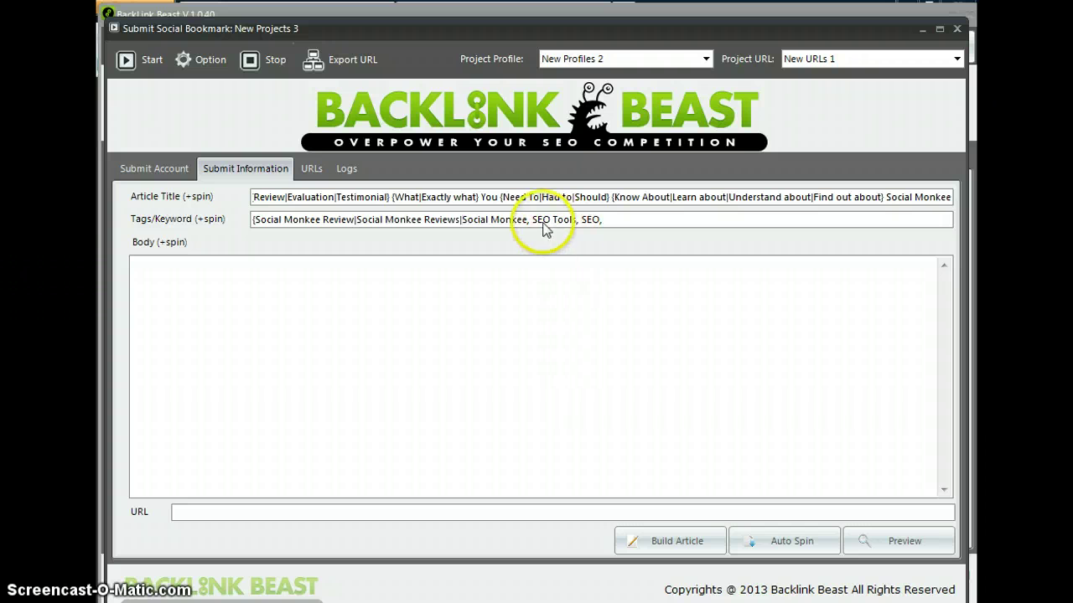
key(ctrl+Right)
key(ctrl+Right)
key(BackSpace)
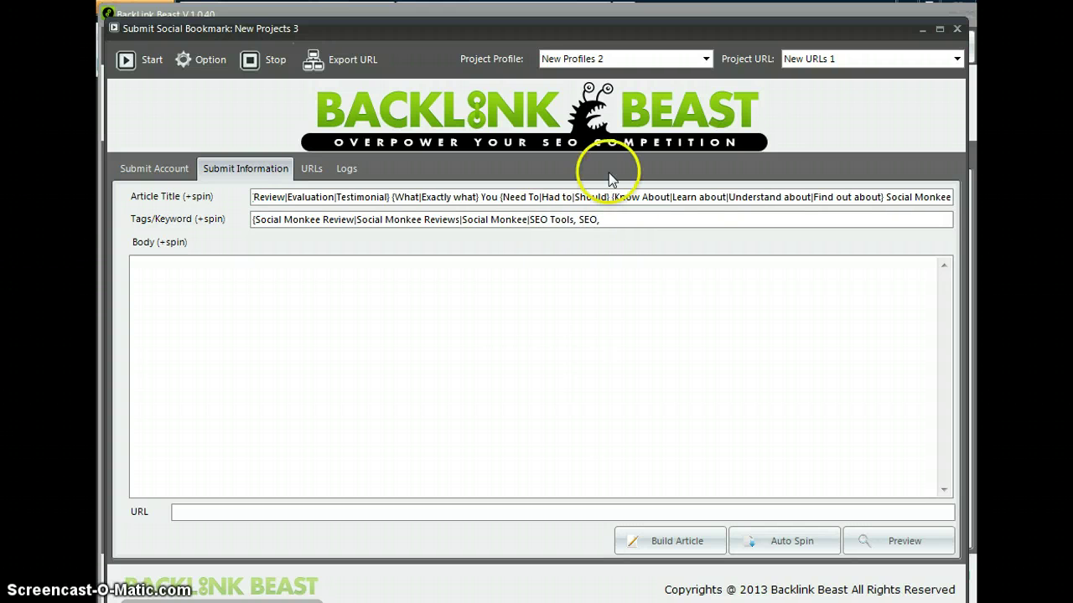
key(ctrl+Right)
key(ctrl+Right)
key(BackSpace)
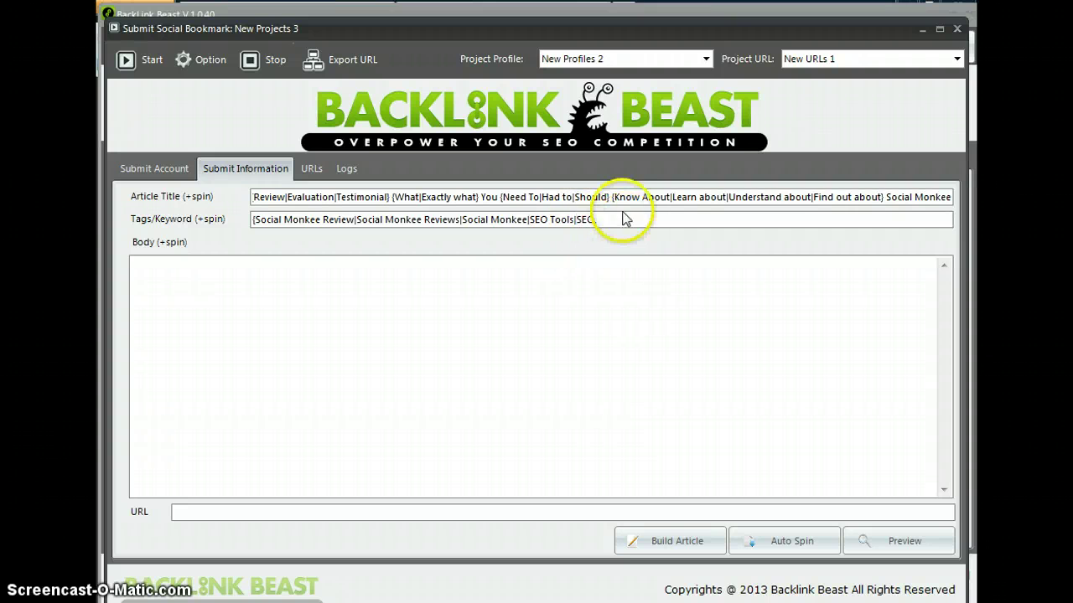
Replace the whole Tags/Keyword field with 'Social Monkee Review'
drag(603, 219, 228, 220)
text(S)
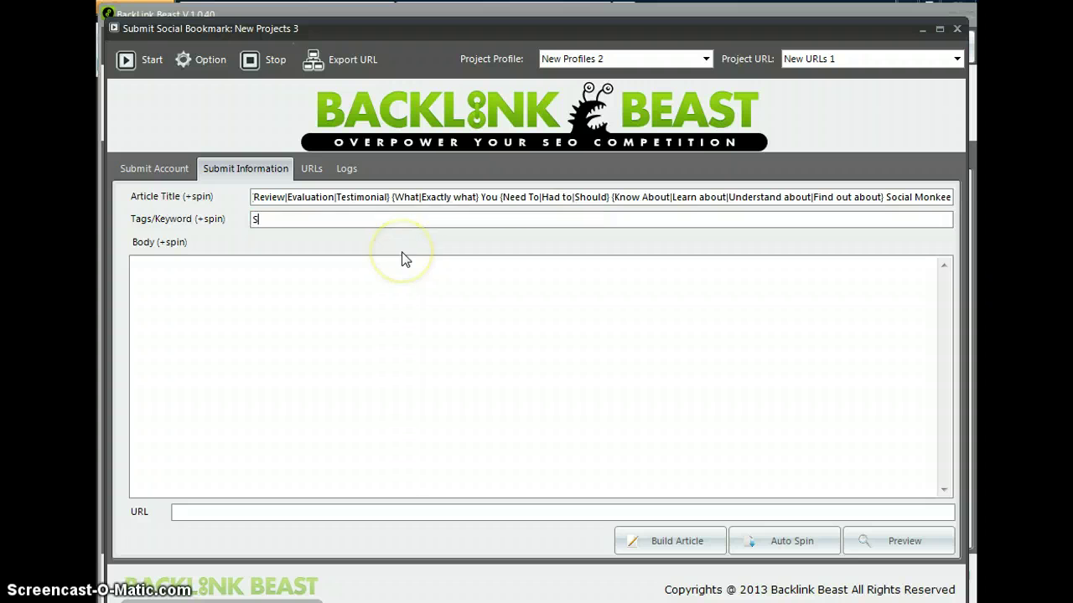
text(ocial Monkee Review)
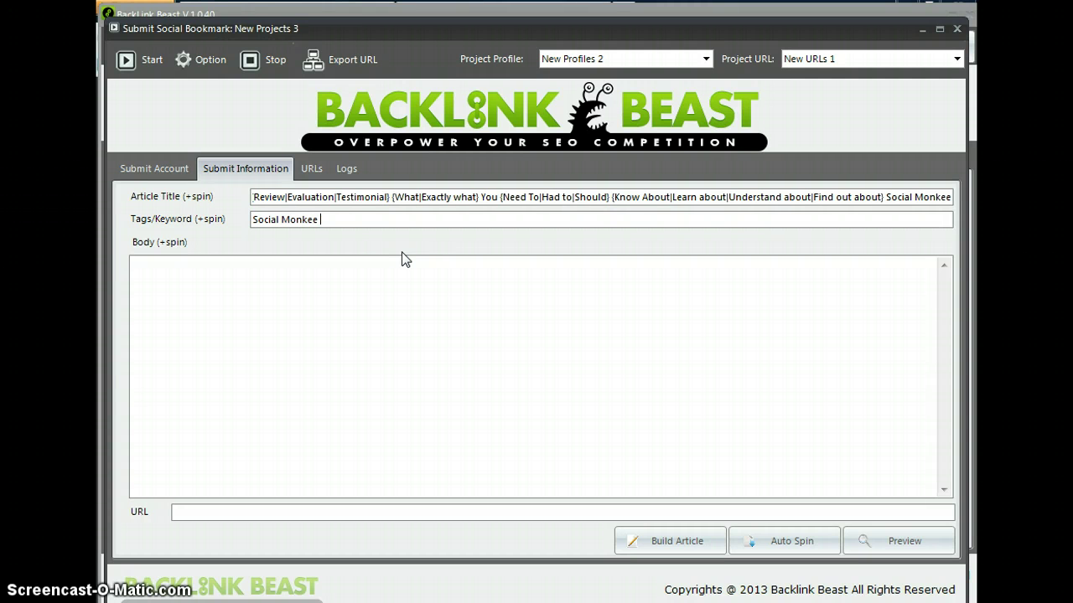
click(401, 259)
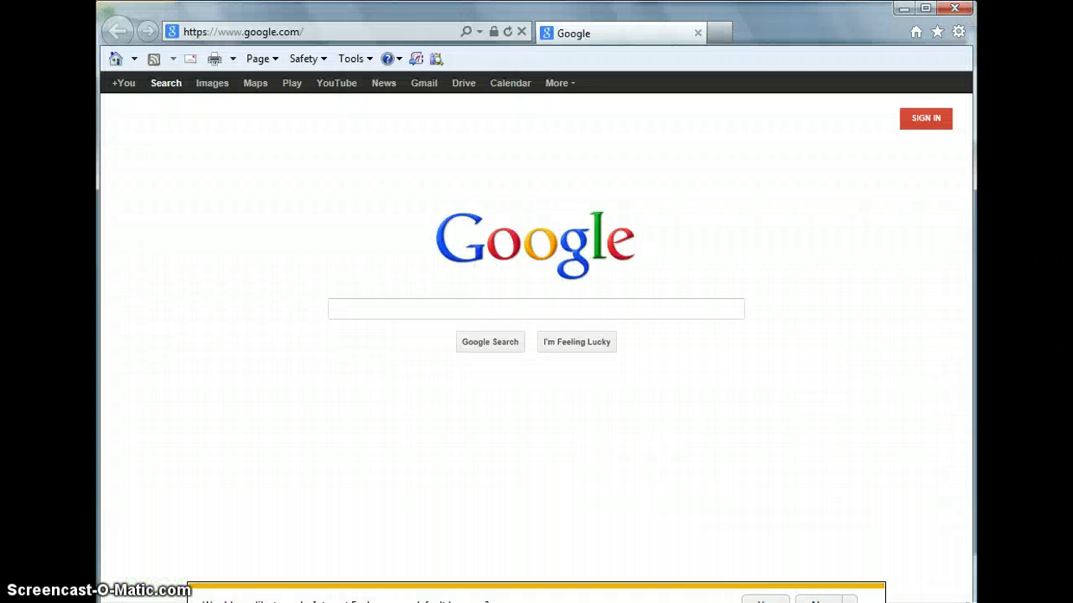
Copy Spin Rewriter's spun intro paragraph and paste it into the Body field
click(903, 8)
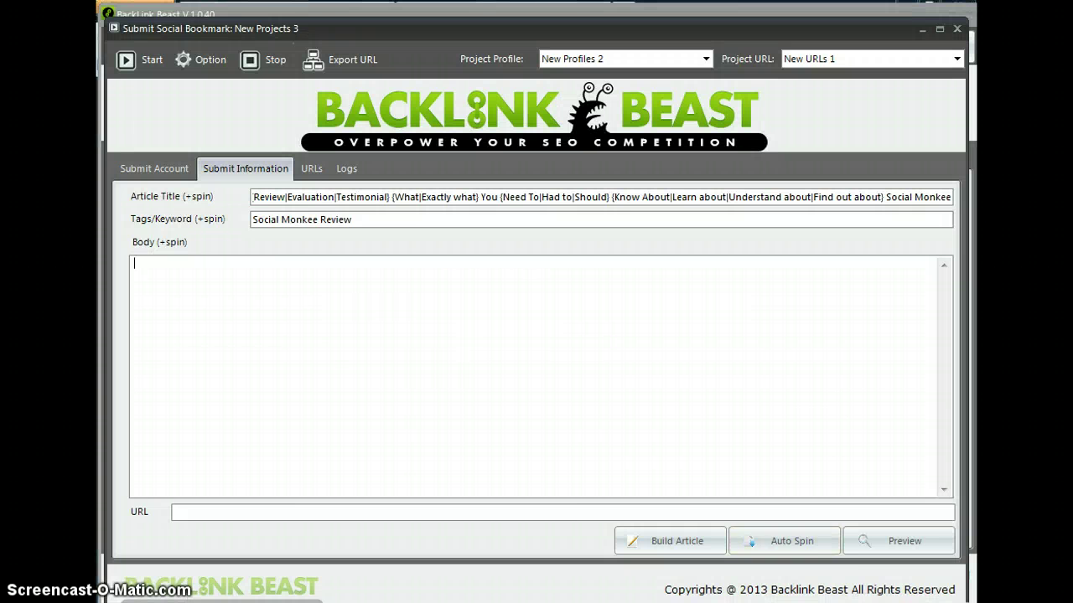
drag(251, 507, 144, 439)
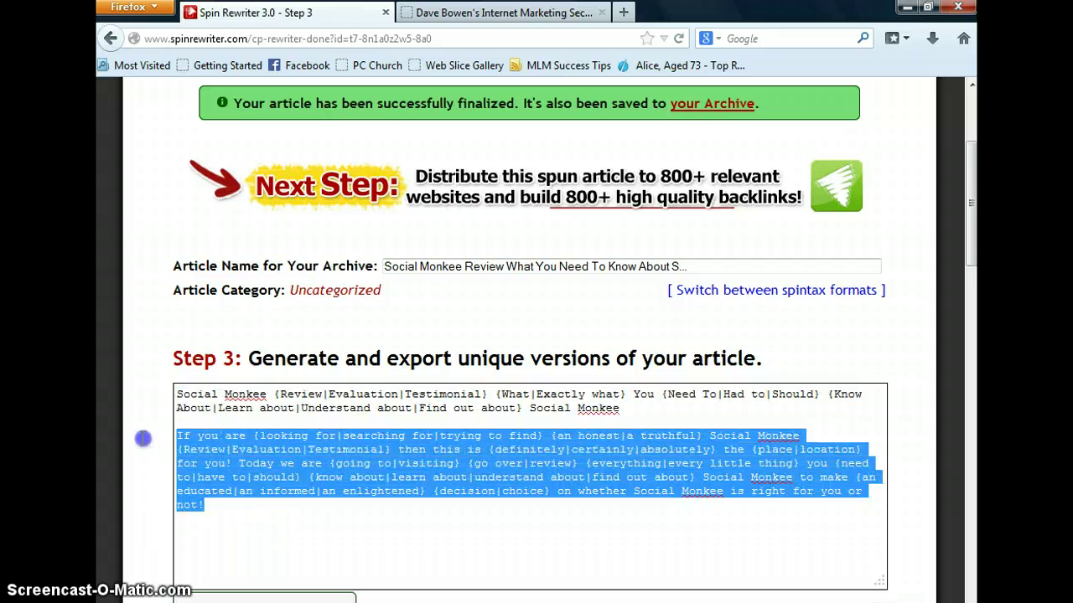
click(144, 440)
click(348, 412)
click(905, 7)
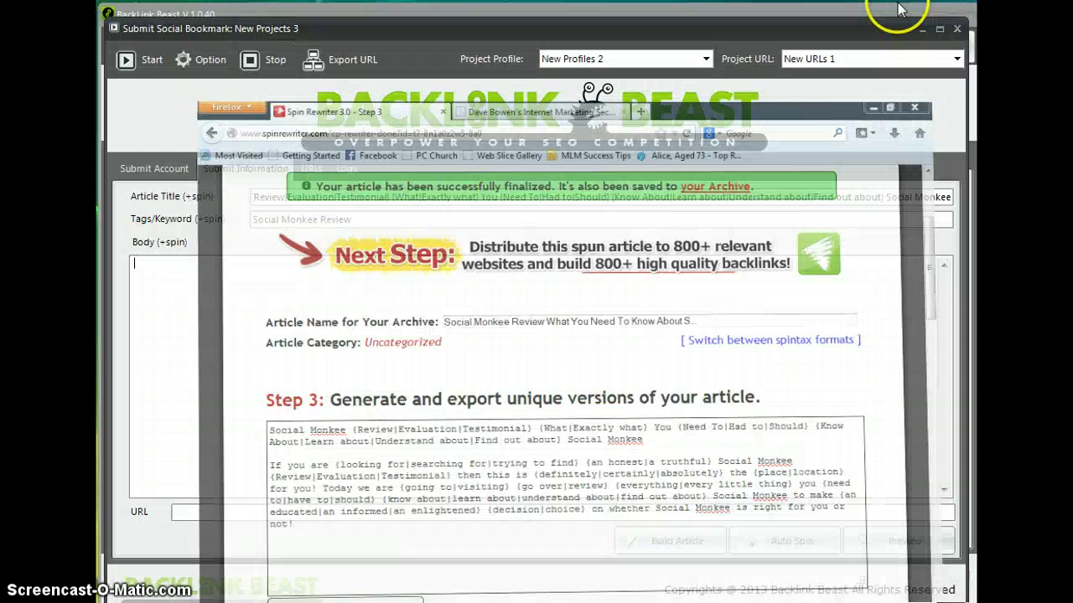
text(Social Monkee {Review|Evaluation|Testimonial} {What|Exactly what} You {Need To|Had to|Should} {Know About|Learn about|Understand about|Find out about} Social Monkee)
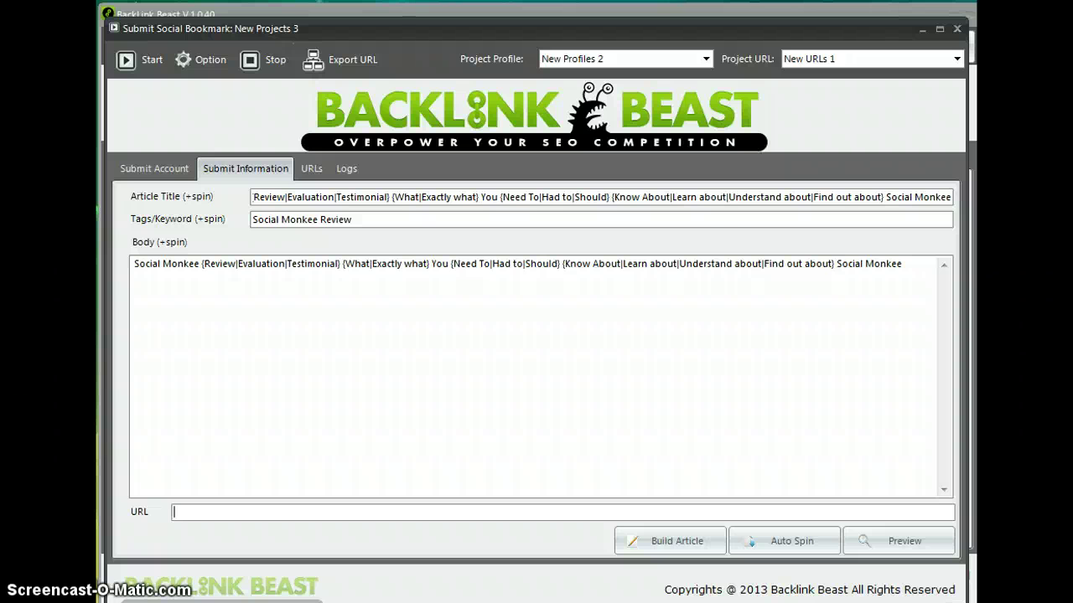
Recopy the spun 'If you are {looking for|…}' paragraph and replace the Body contents with it
key(alt+Tab)
click(545, 494)
mouse_move(208, 504)
mouse_down()
mouse_move(179, 439)
mouse_move(214, 503)
mouse_up()
key(ctrl+c)
click(179, 439)
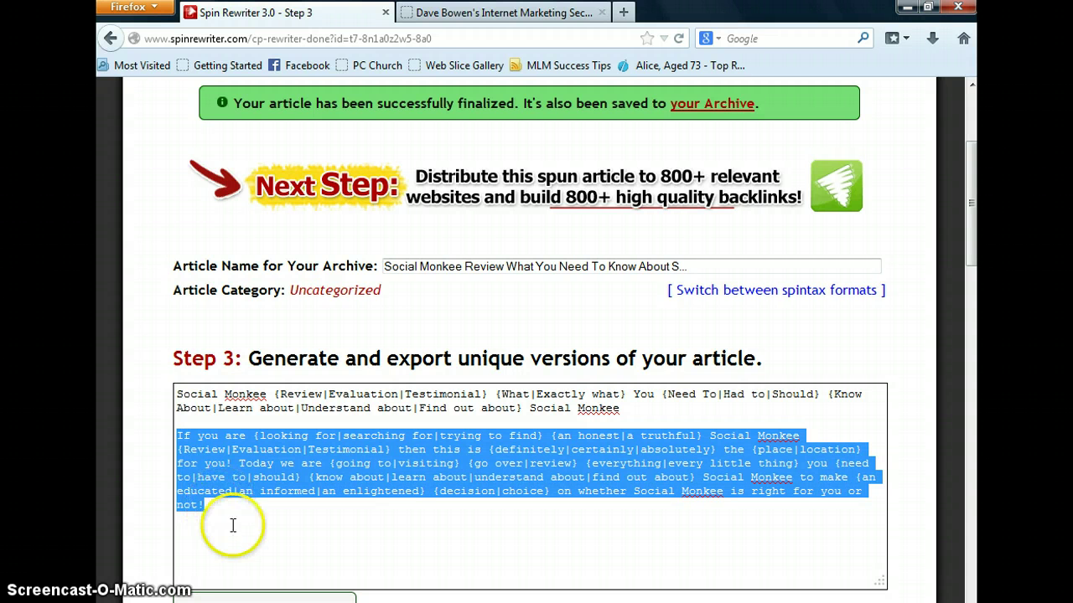
key(alt+Tab)
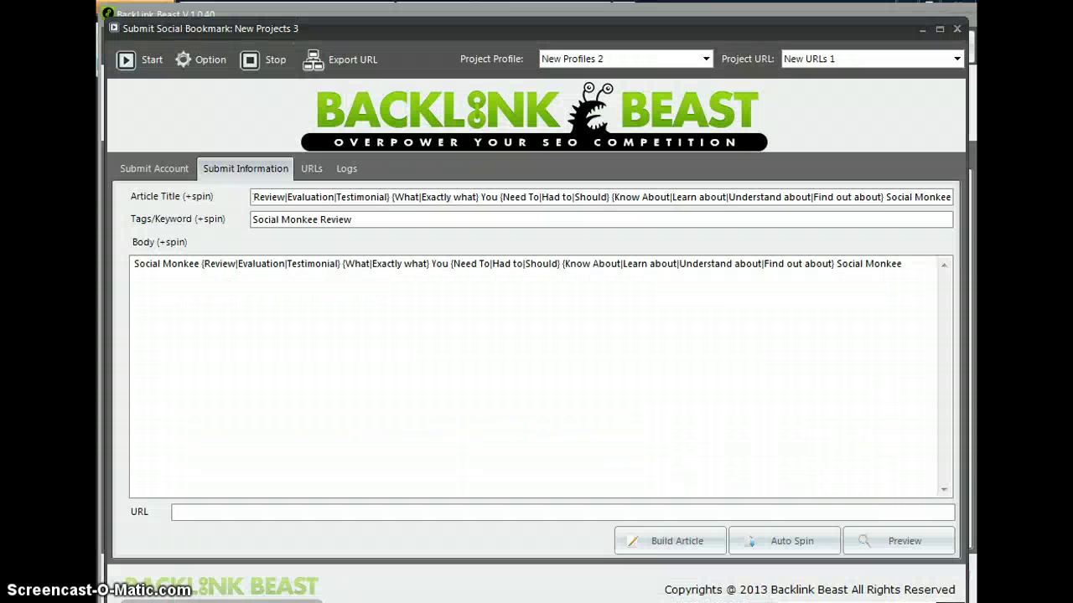
key(ctrl+a)
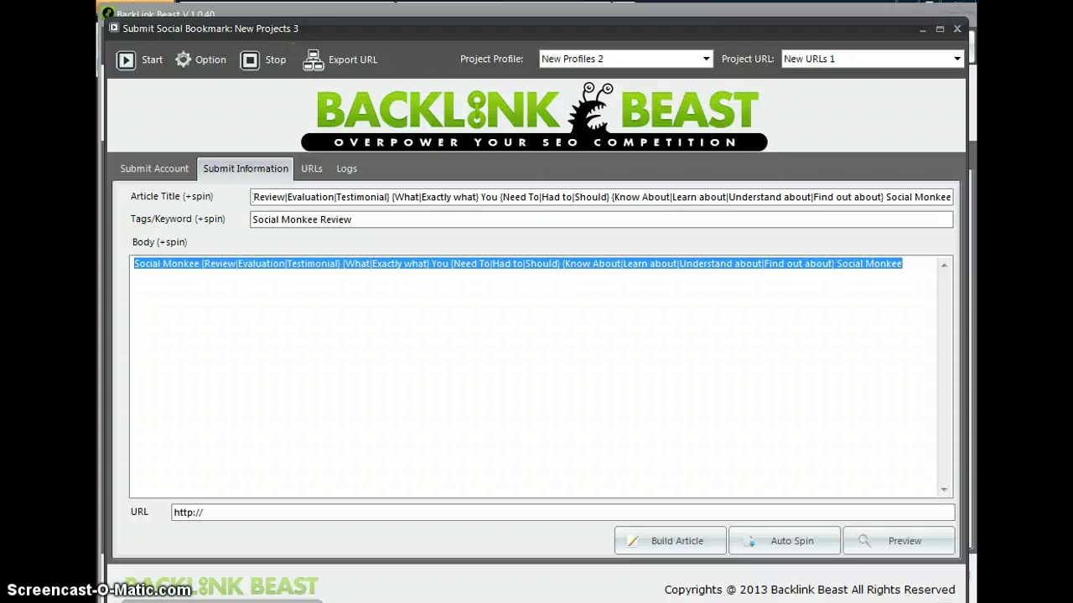
key(ctrl+v)
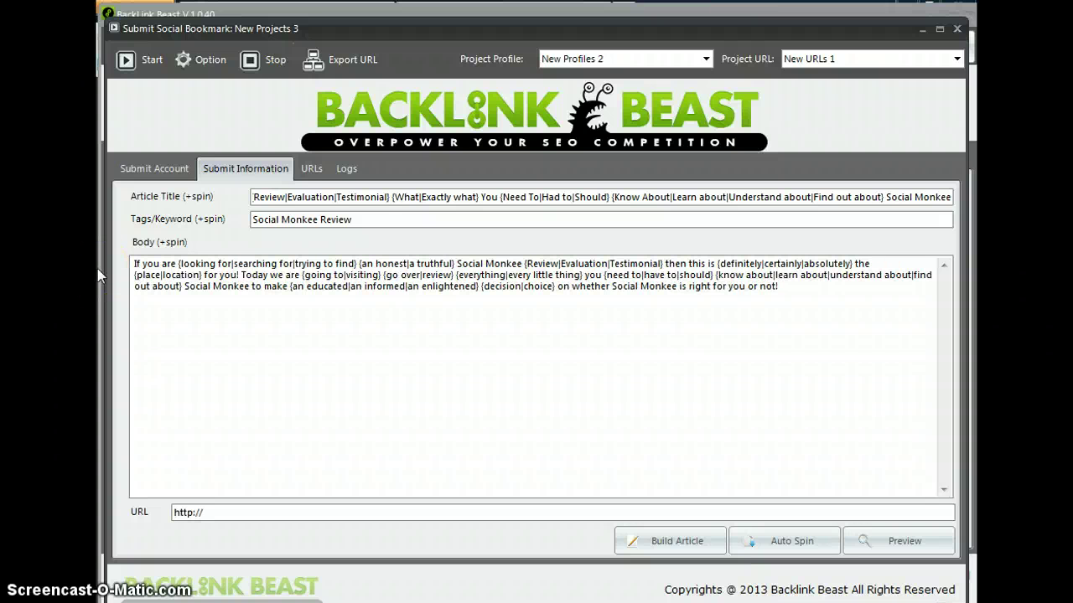
key(alt+Tab)
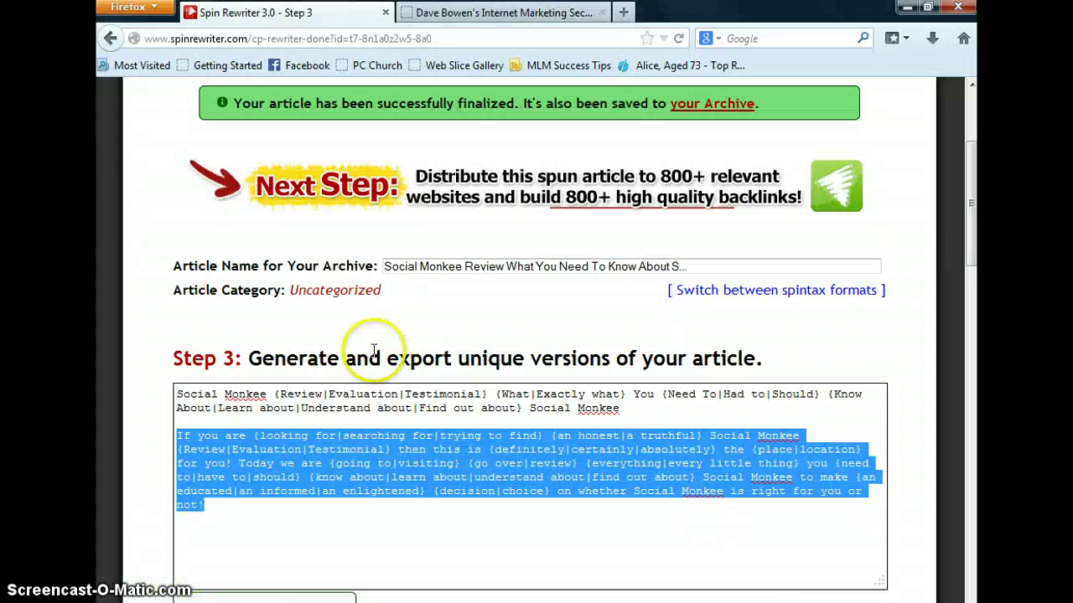
click(502, 13)
scroll(411, 459, down, 5)
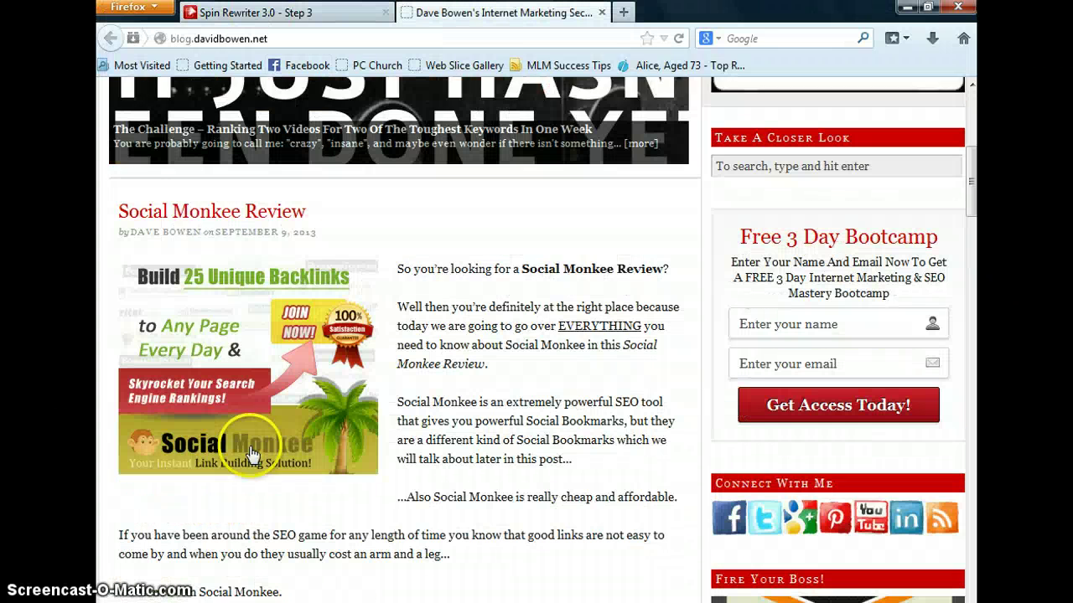
click(191, 188)
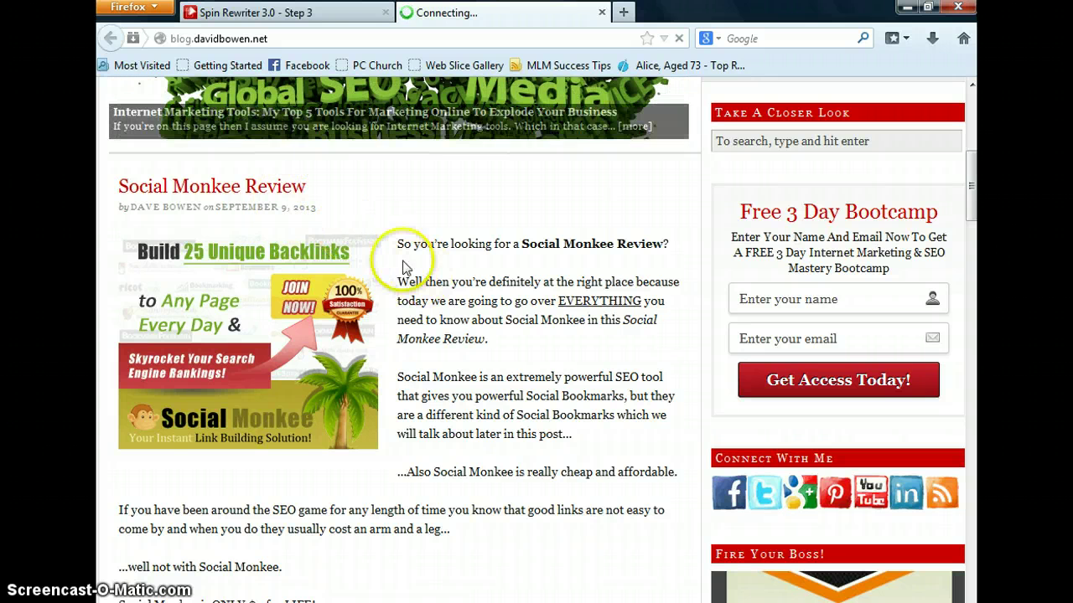
click(444, 222)
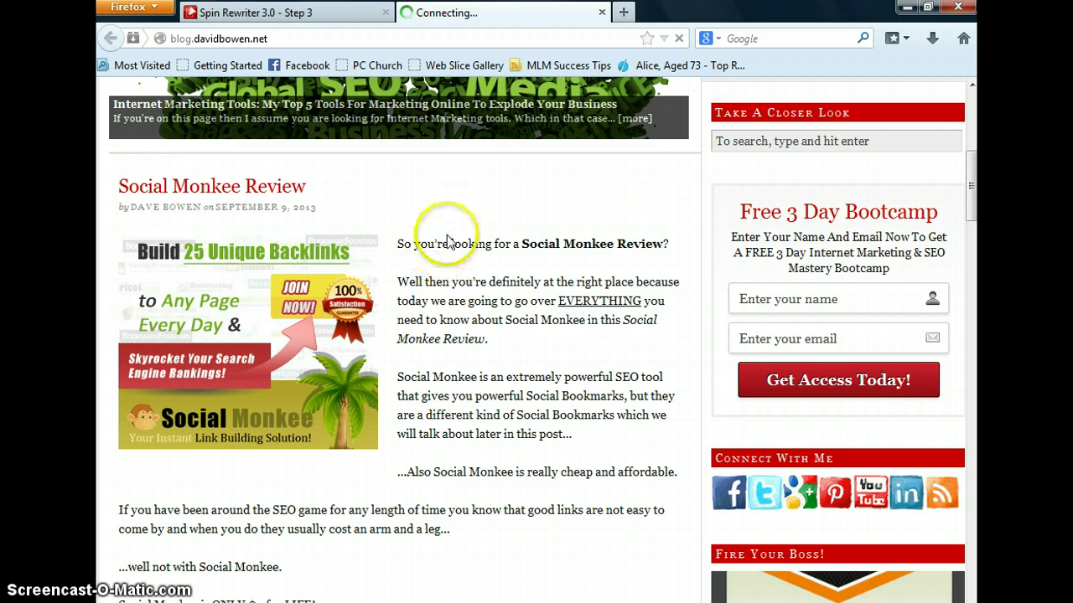
click(262, 40)
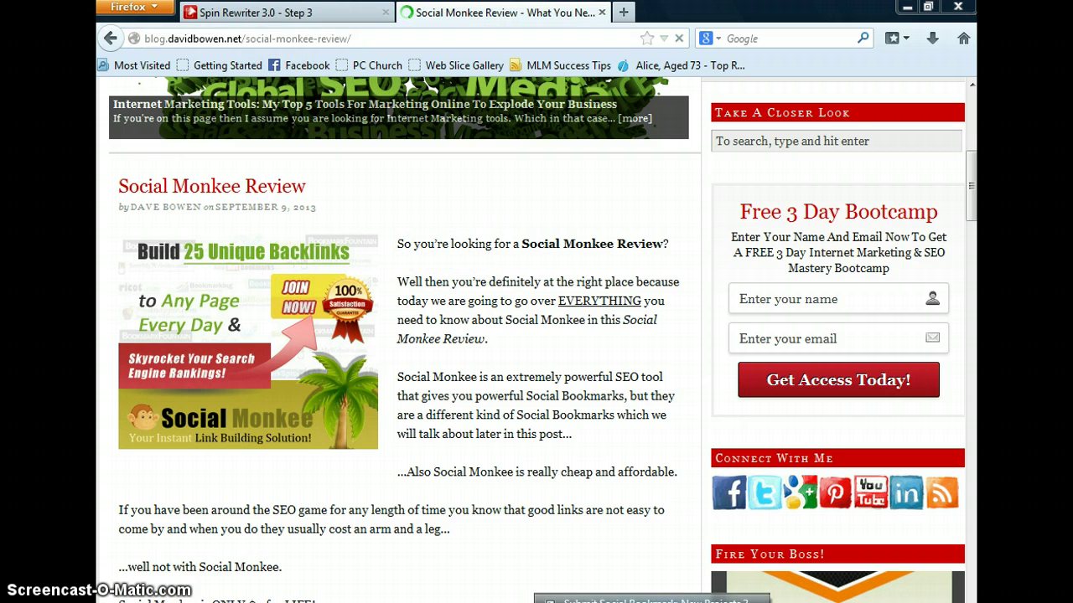
key(alt+Tab)
text(http://blog.davidbowen.net/social-monkee-review/)
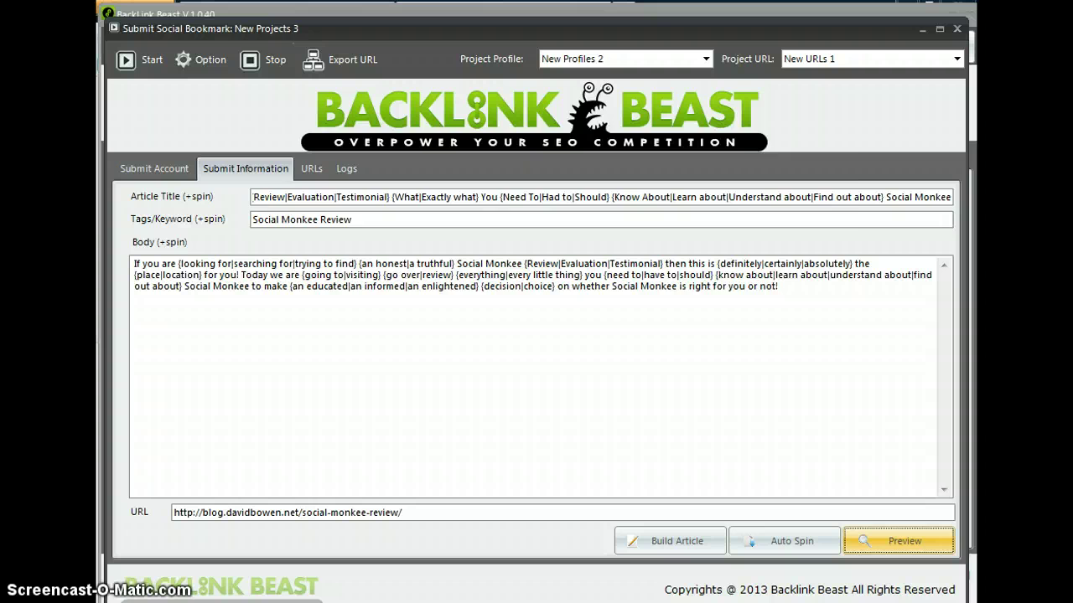
Preview a spun version of the article, close it, and check the URLs list
click(898, 540)
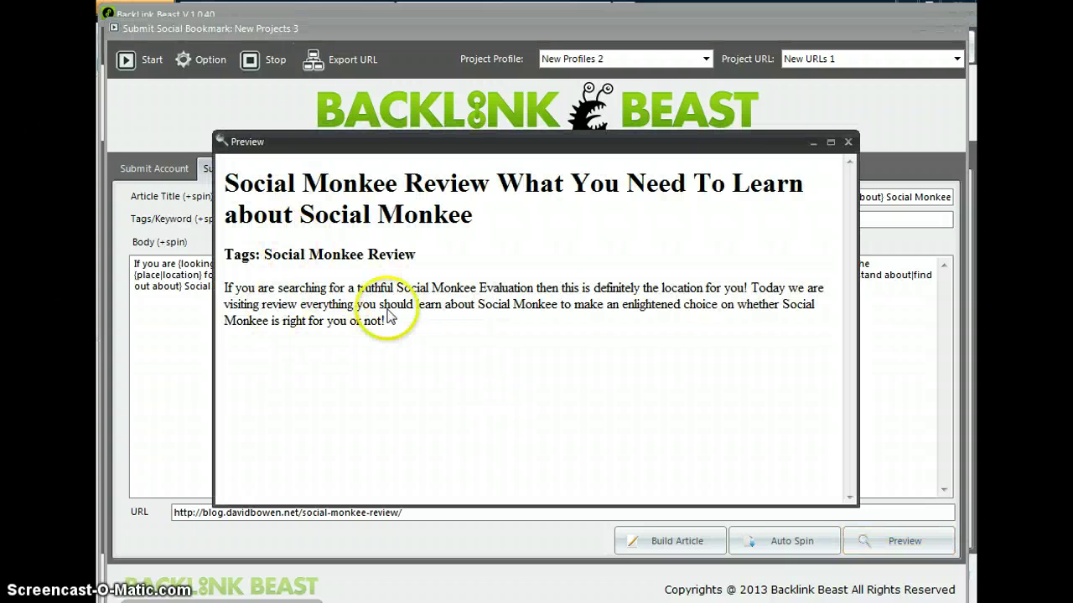
click(848, 142)
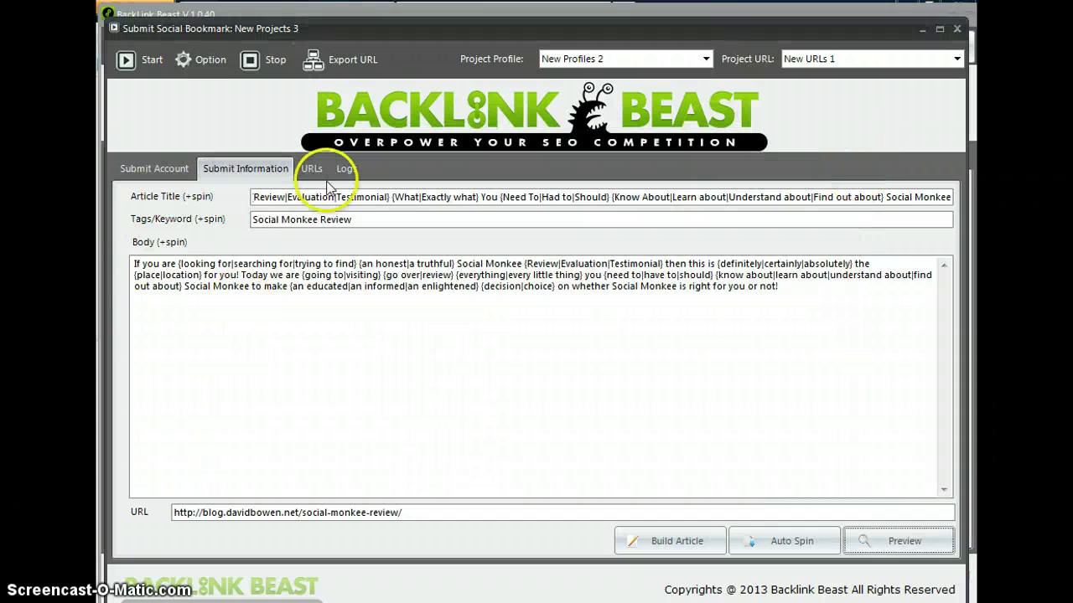
click(309, 168)
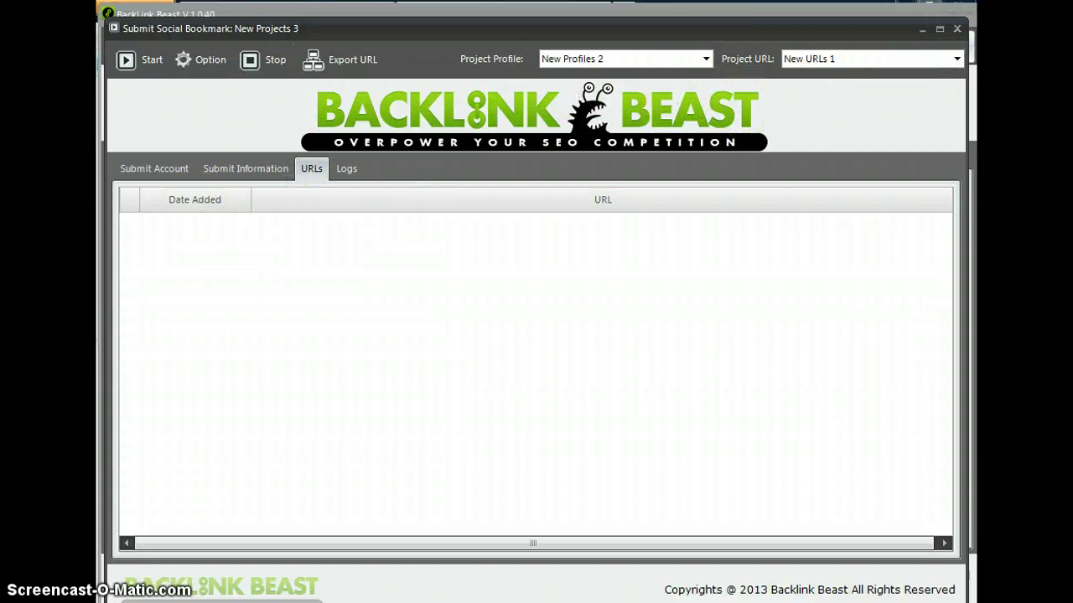
click(154, 168)
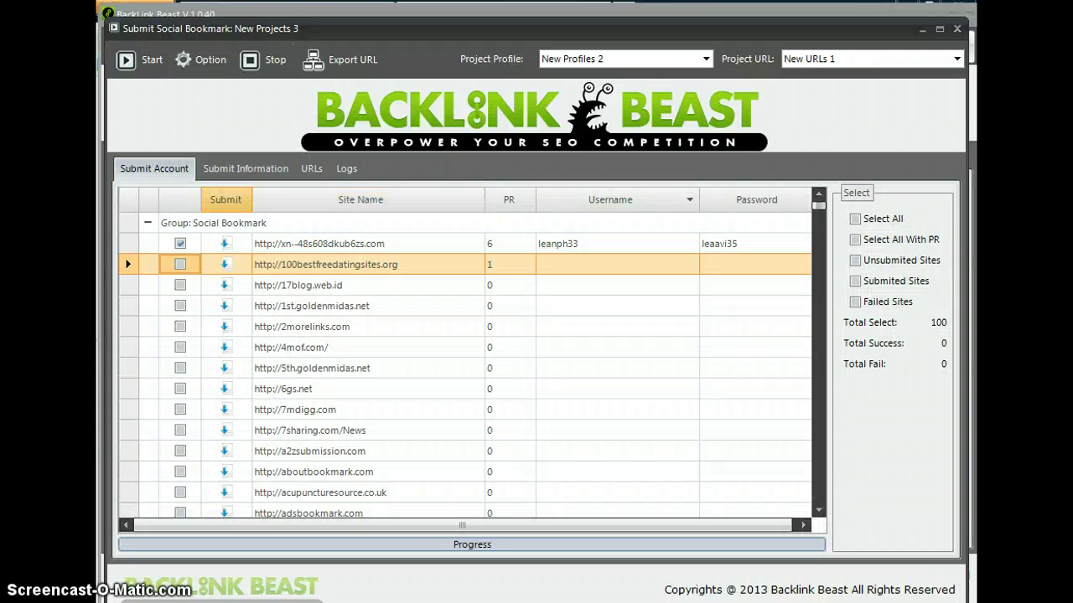
Run the bookmark submission on the one checked site until it reaches 1 from 1, failed
click(134, 60)
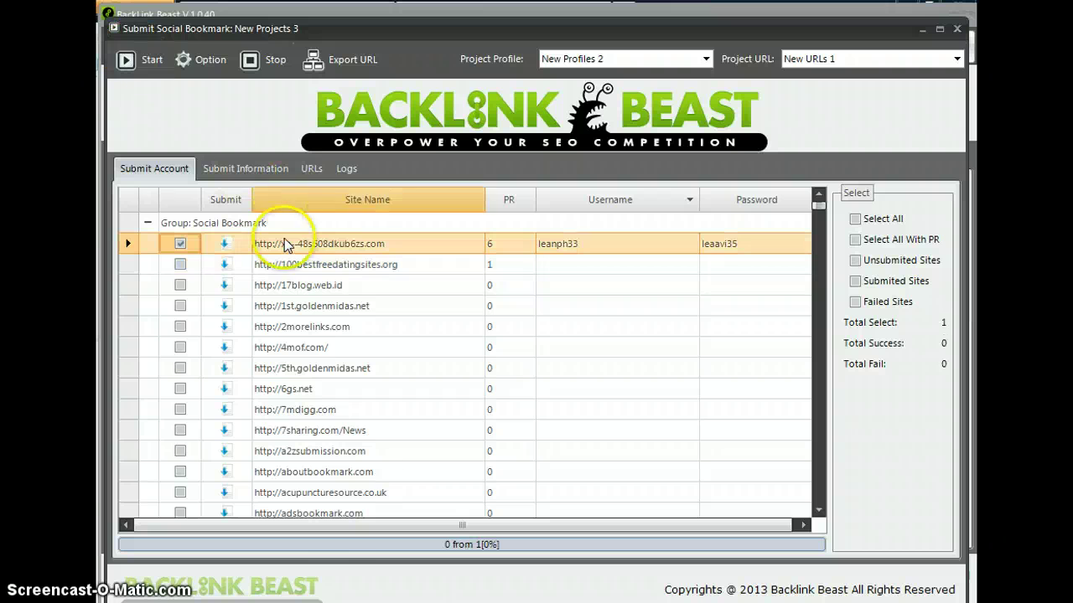
click(96, 49)
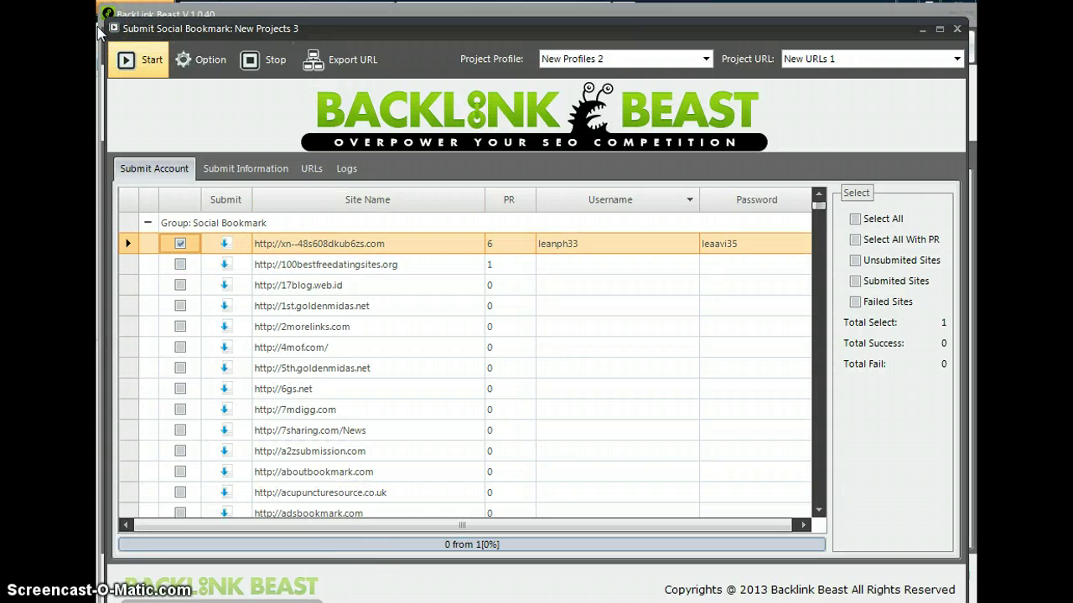
click(335, 339)
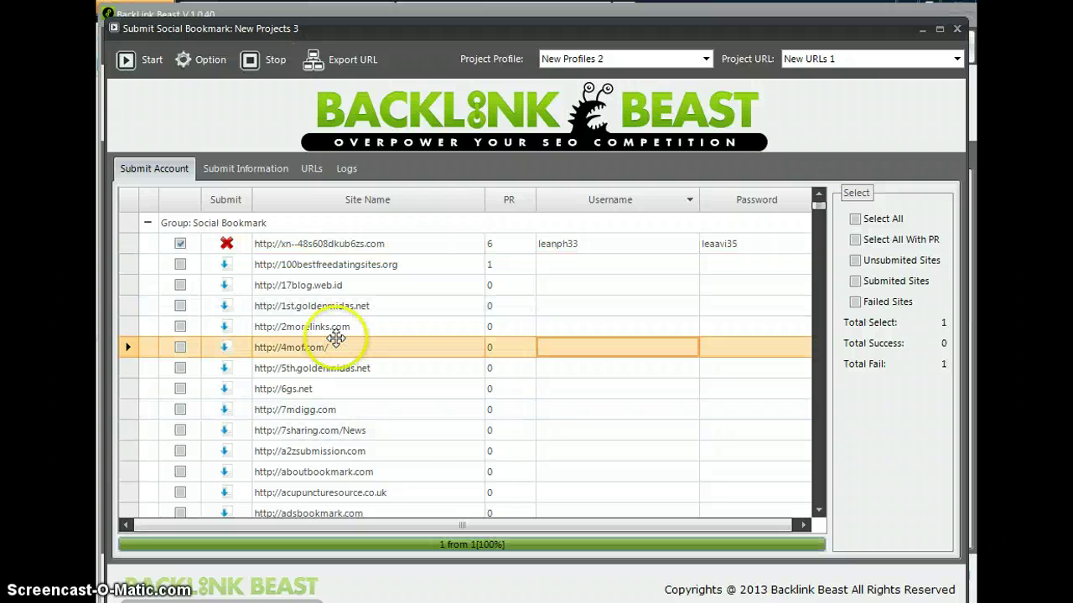
scroll(336, 339, down, 2)
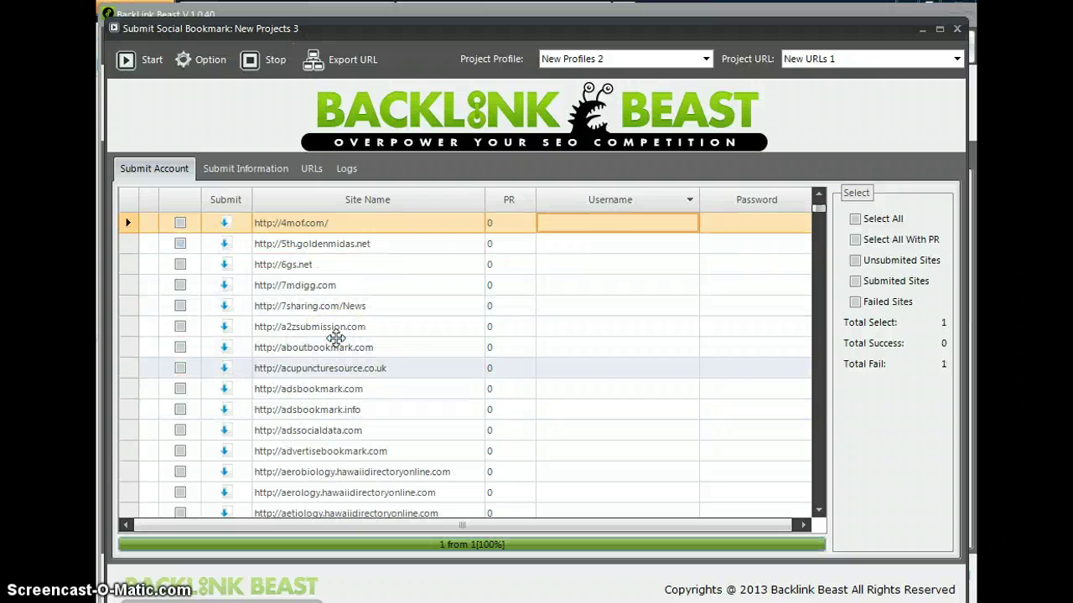
scroll(335, 338, down, 1)
scroll(335, 339, up, 3)
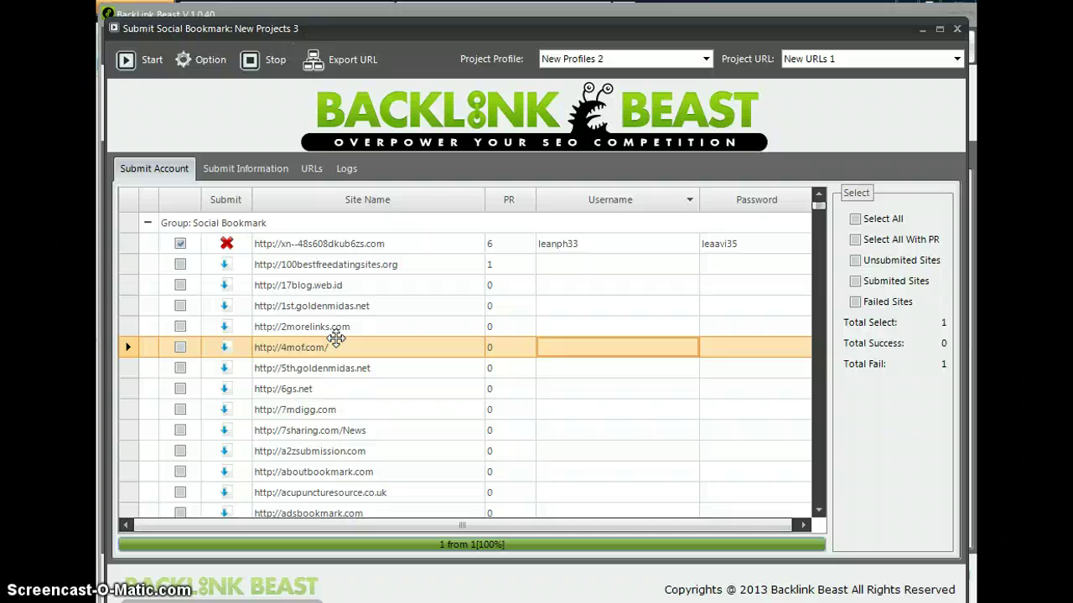
click(605, 354)
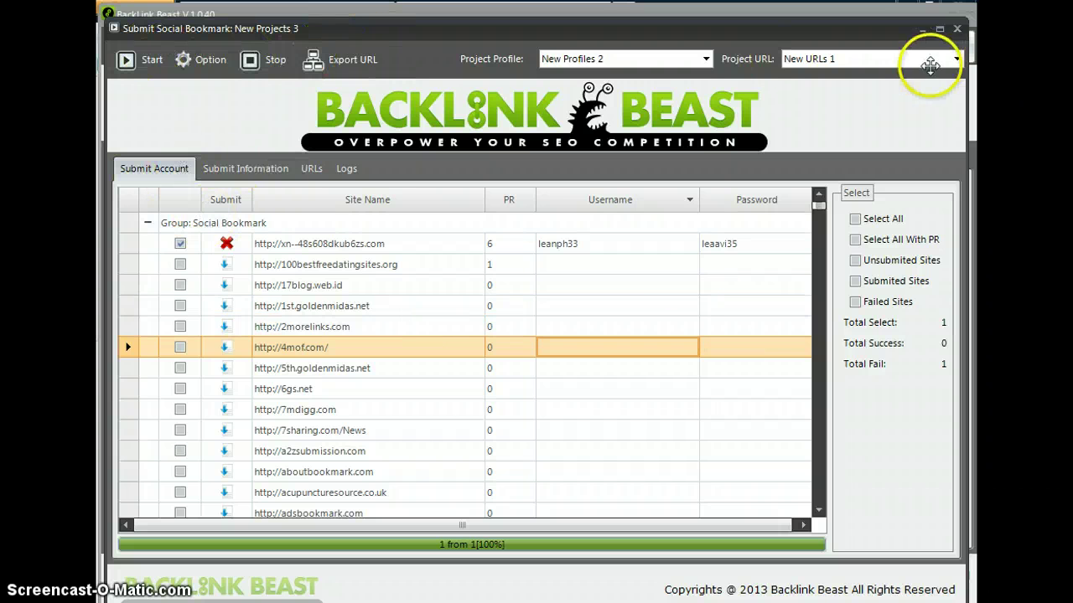
Close the submission window and create a new Social Network submission project, New Projects 4
click(956, 28)
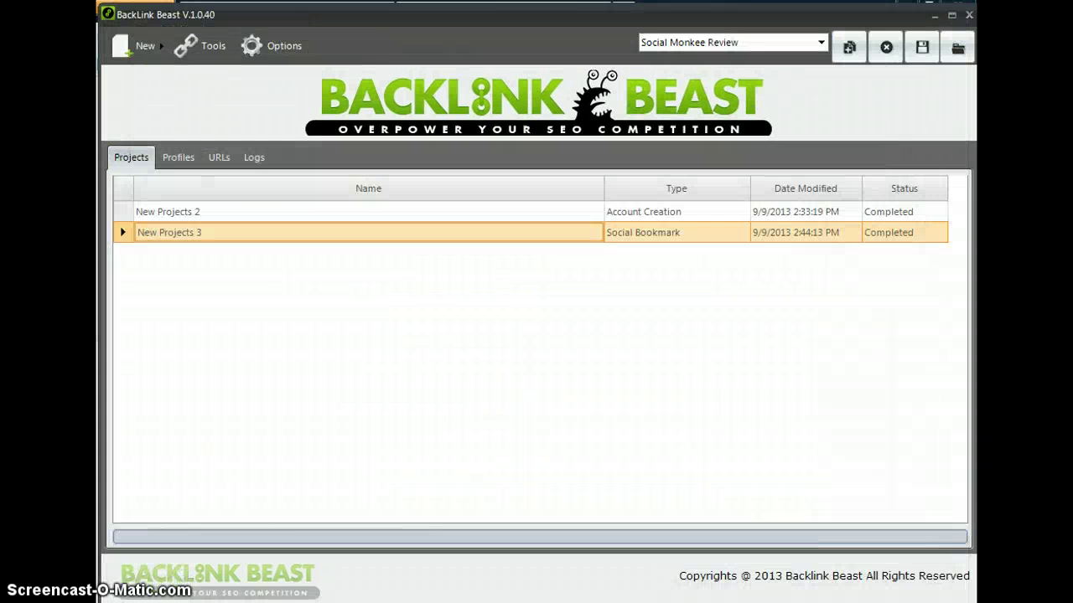
click(136, 45)
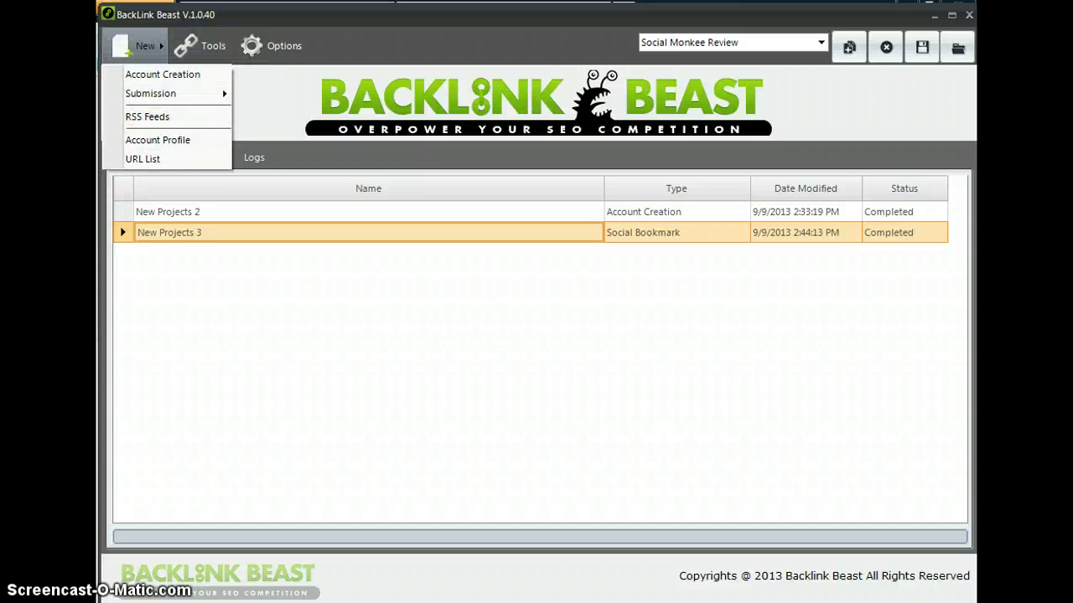
mouse_move(168, 93)
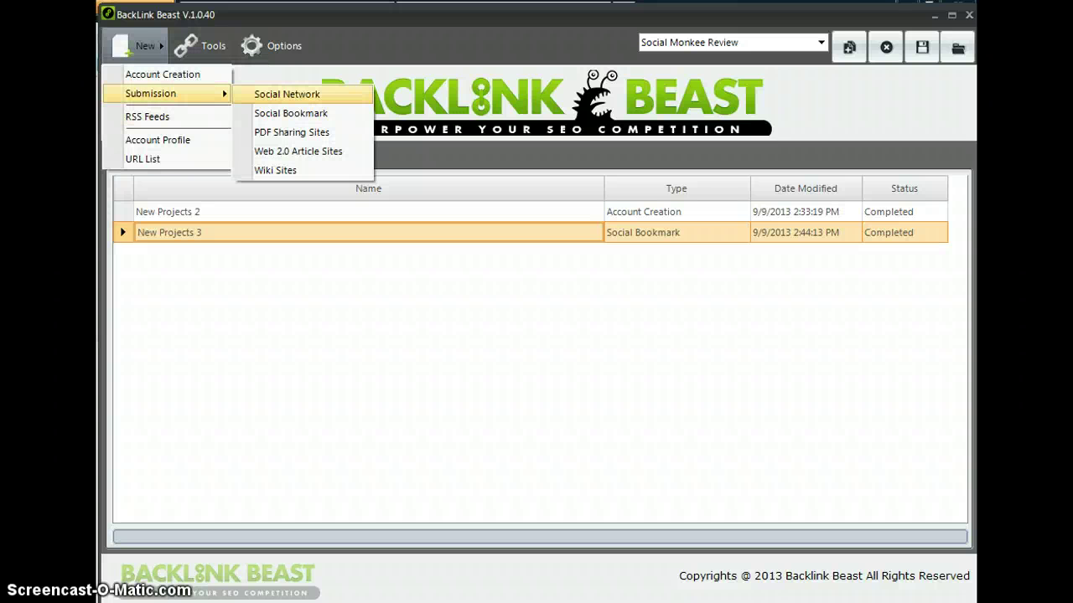
click(287, 95)
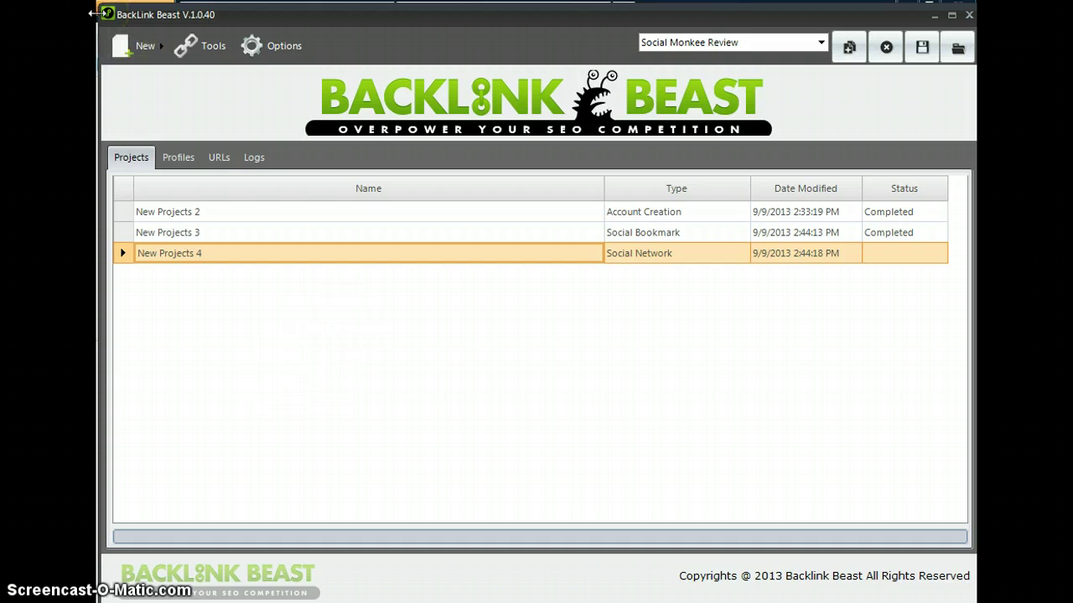
Navigate the New menu's submission types toward Web 2.0 Article Sites
key(alt+n)
key(Down)
key(Right)
key(Down)
key(Up)
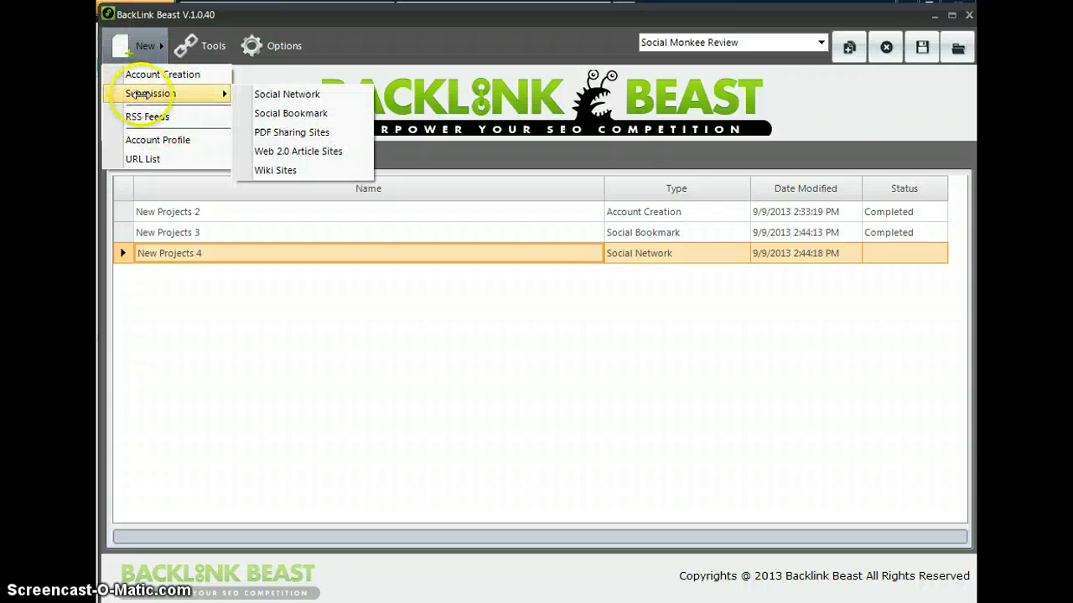
Create and open New Projects 5 for Web 2.0 Article Sites, sorting its 190 sites by highest PR
click(255, 150)
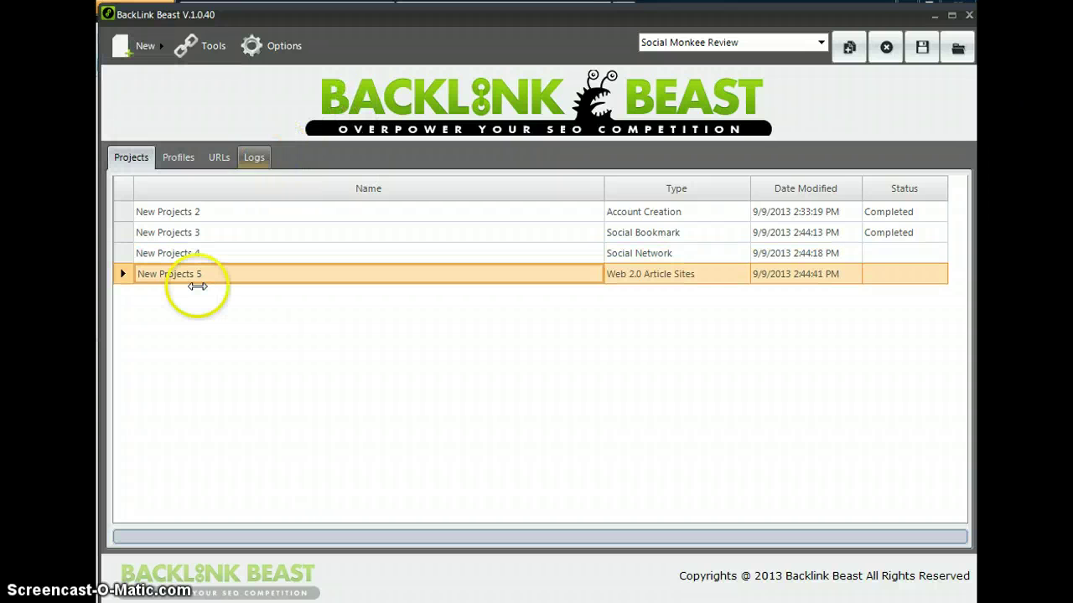
double_click(262, 273)
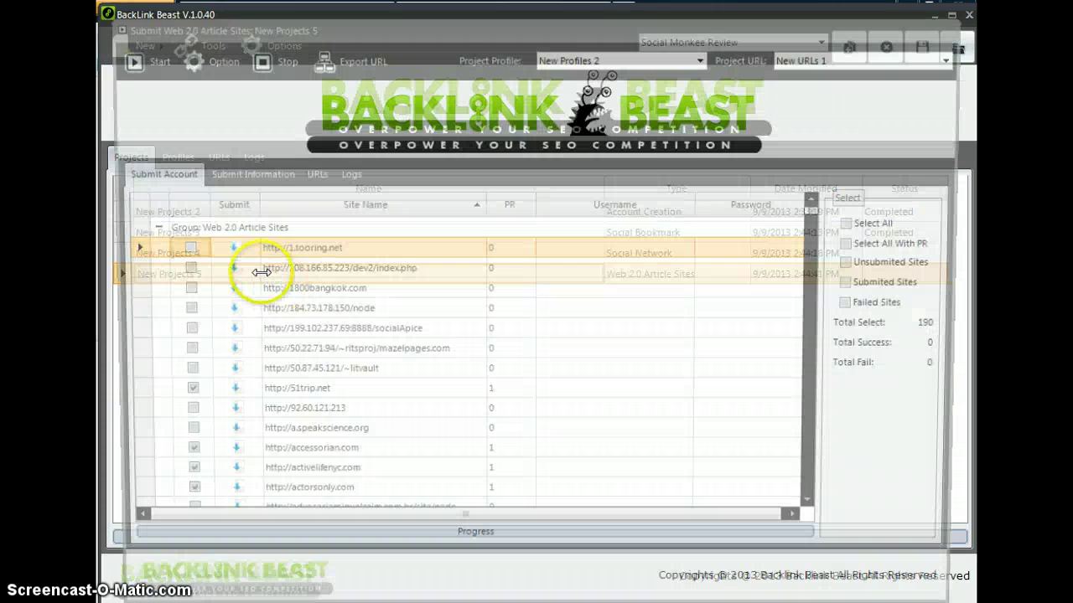
click(493, 204)
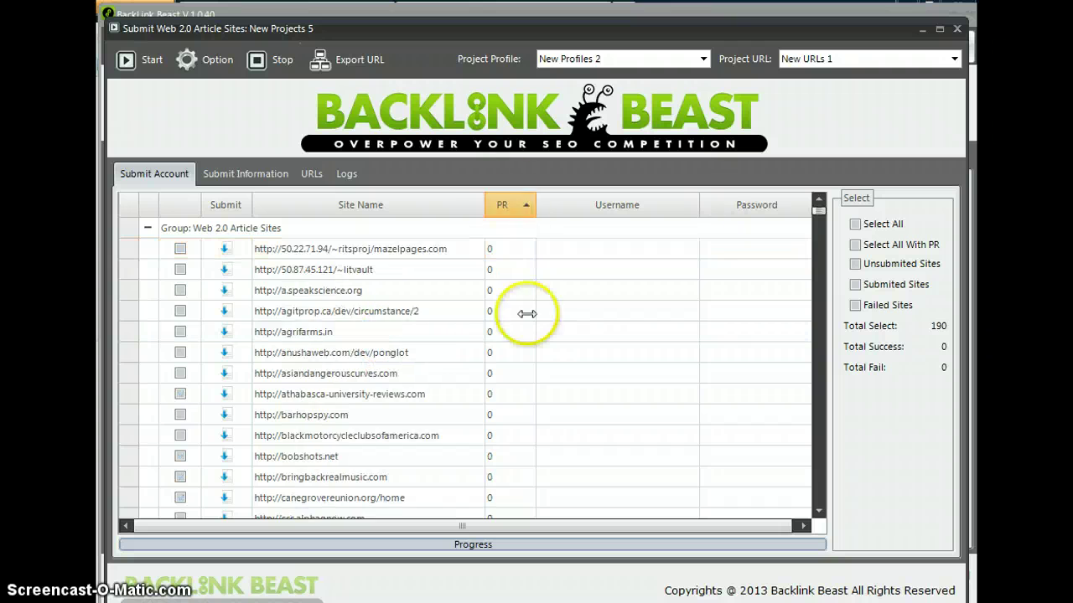
click(492, 207)
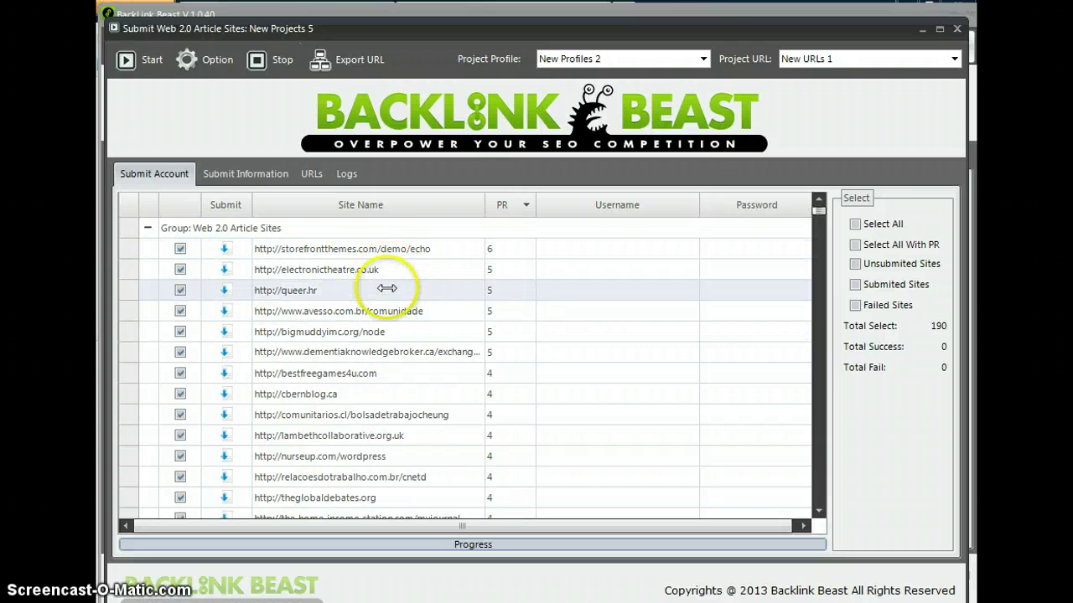
scroll(443, 411, down, 2)
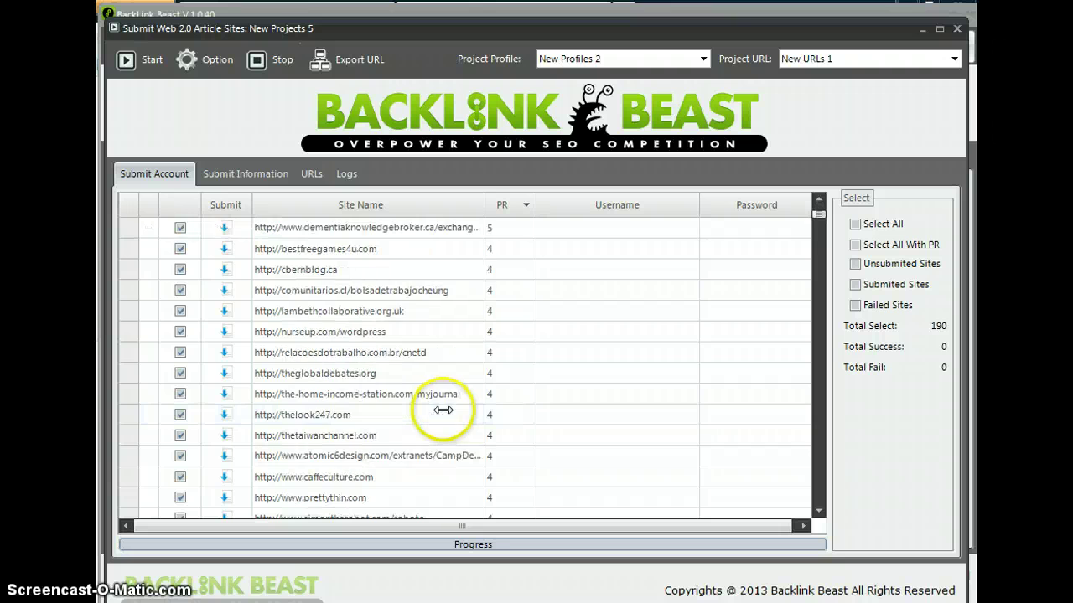
scroll(444, 407, up, 2)
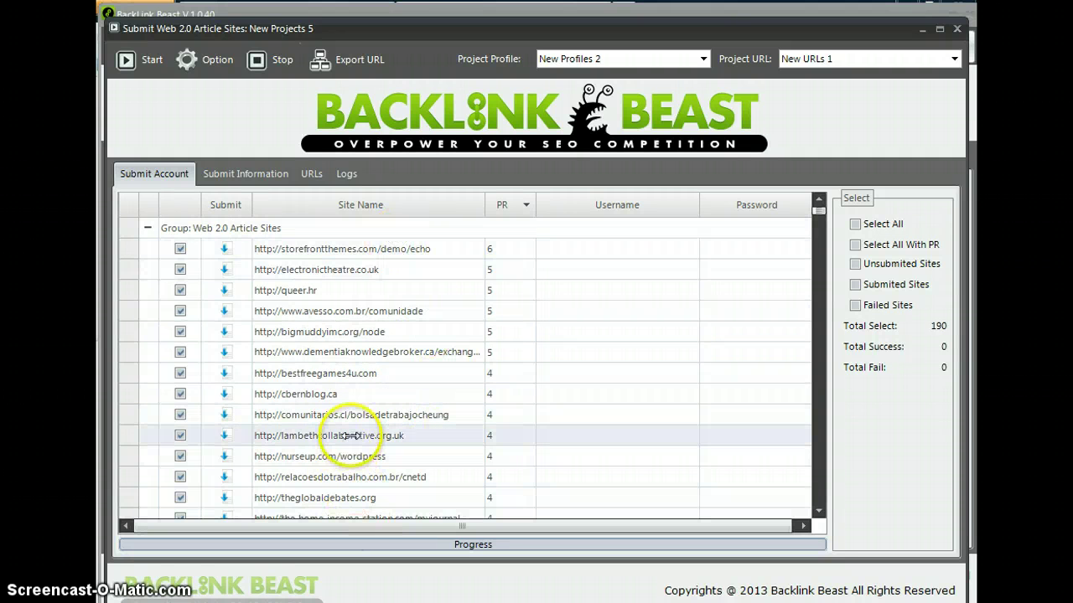
scroll(351, 444, down, 2)
scroll(350, 436, down, 1)
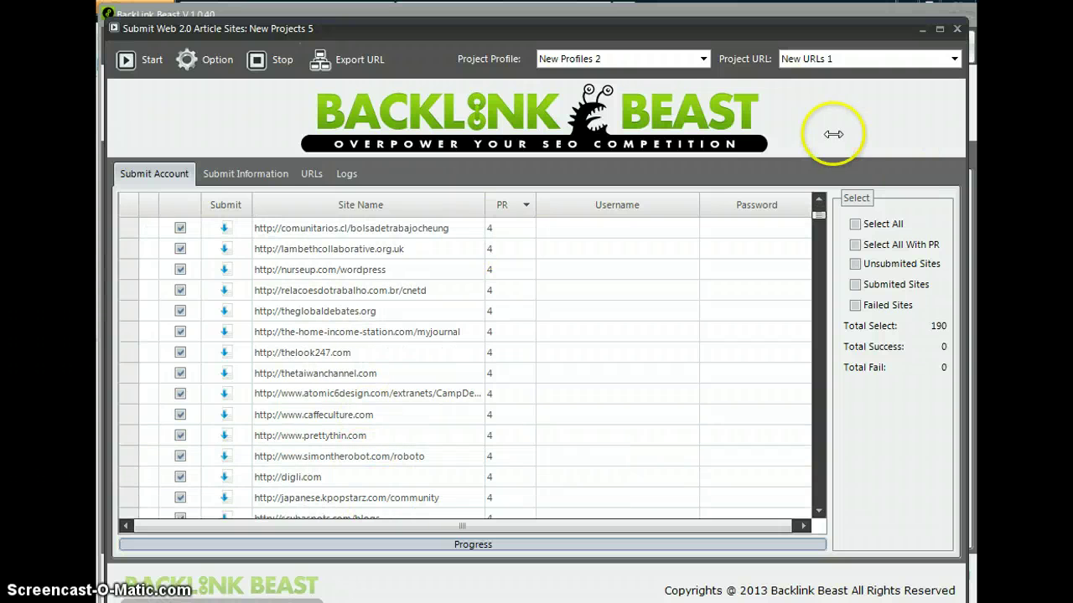
click(238, 174)
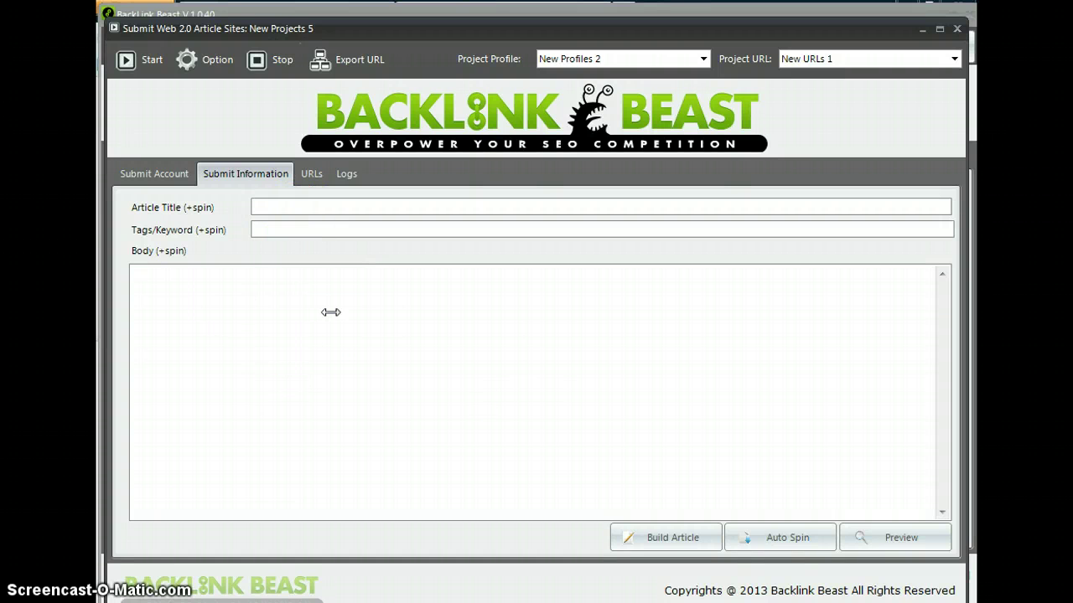
Start the Body with a link to the review post URL, spinning Click Here, Go Here, This Review anchors
text(<a href="htttp://)
key(BackSpace)
key(BackSpace)
key(BackSpace)
key(BackSpace)
key(BackSpace)
key(BackSpace)
key(BackSpace)
key(BackSpace)
text(http://blog.davidbowen.net/social-monkee-review/)
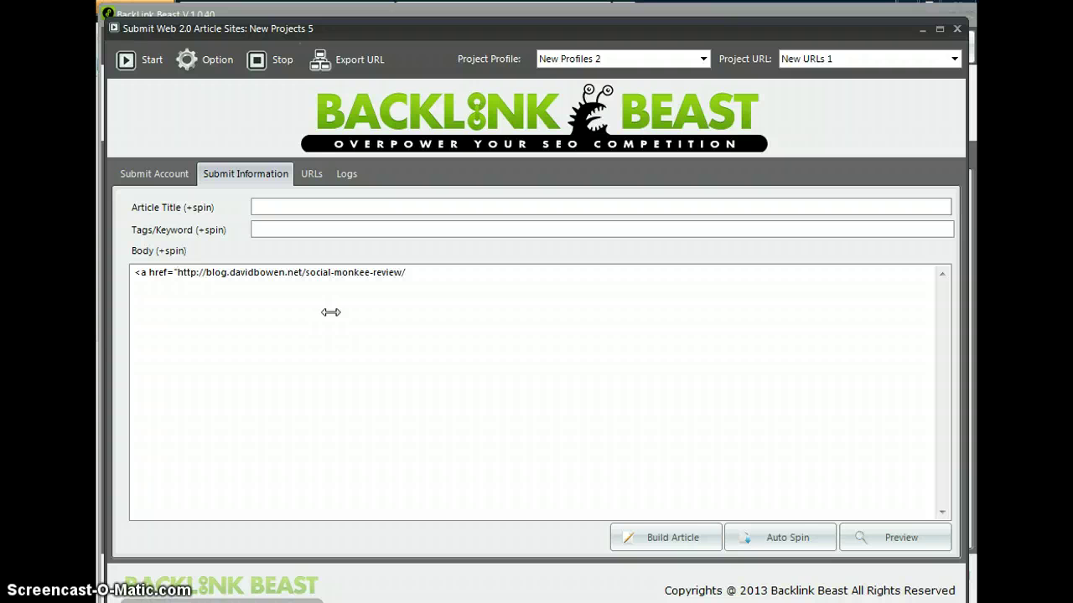
text(">{)
text(eivnewiovnwev|dewiovnewivo)
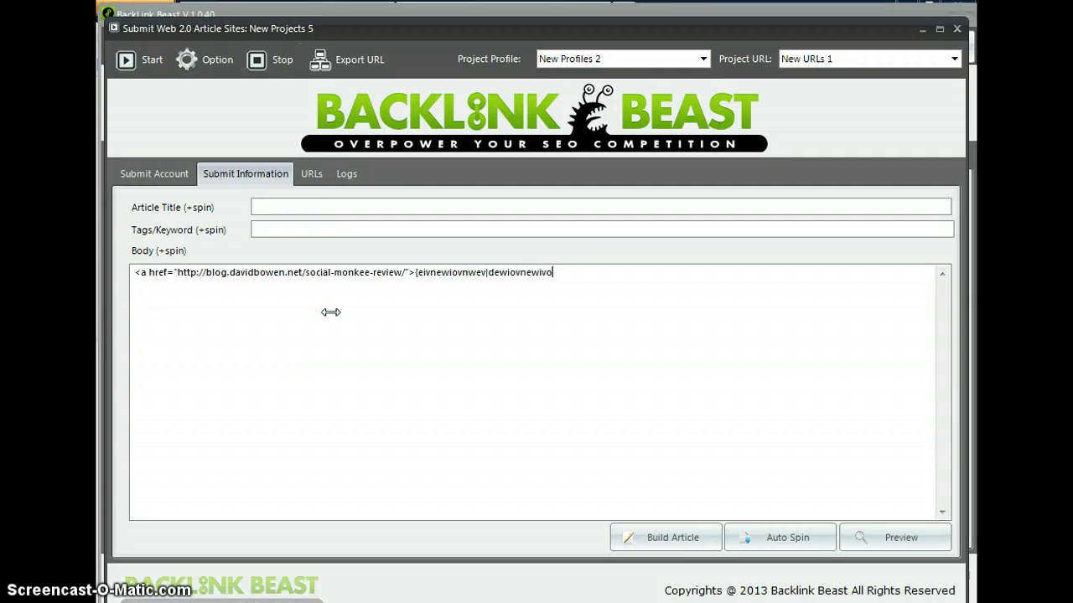
text(|Click Here|Go Here|This )
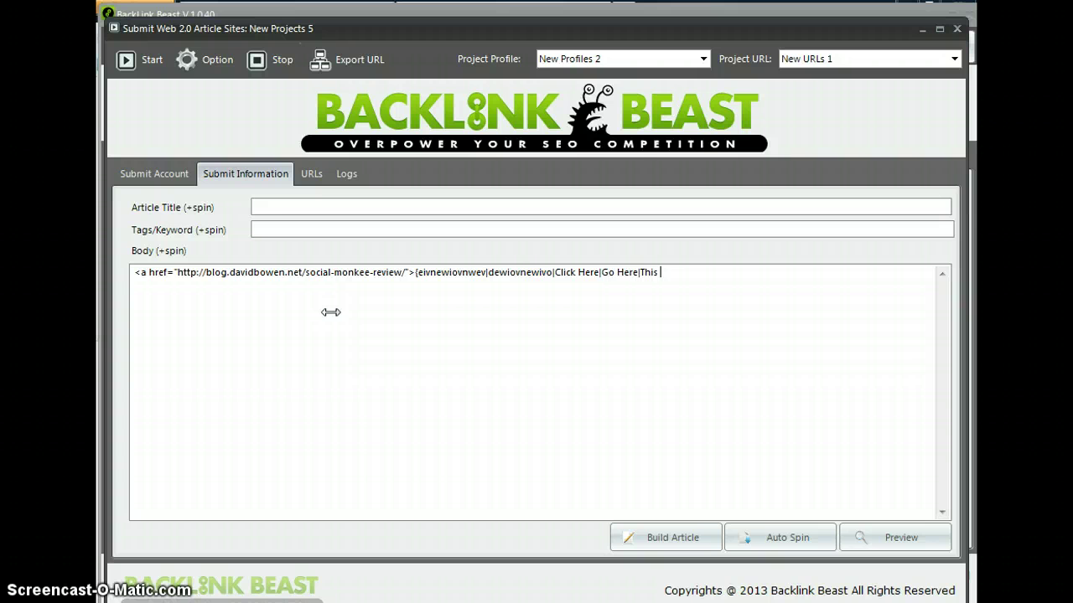
text(Review|)
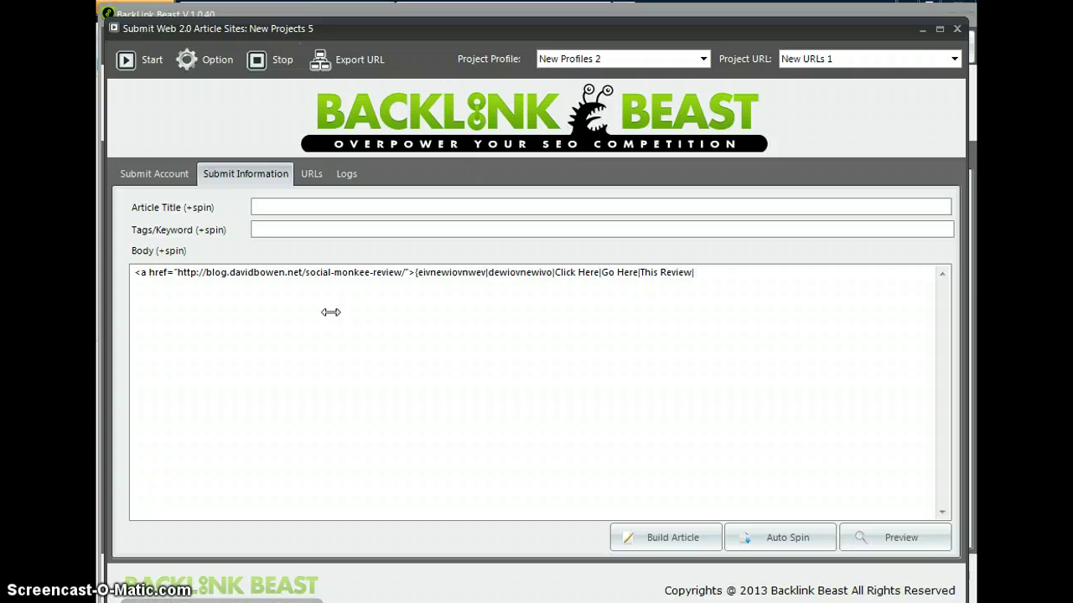